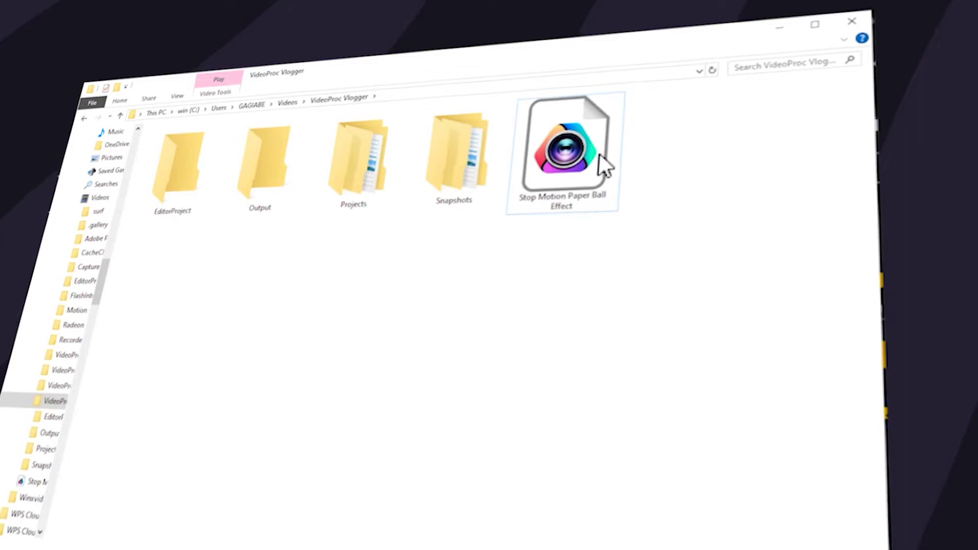
Open the Stop Motion Paper Ball Effect folder, paste A.png into it, and start renaming the cassette picture
{"action": "left_click", "coordinate": [594, 154]}
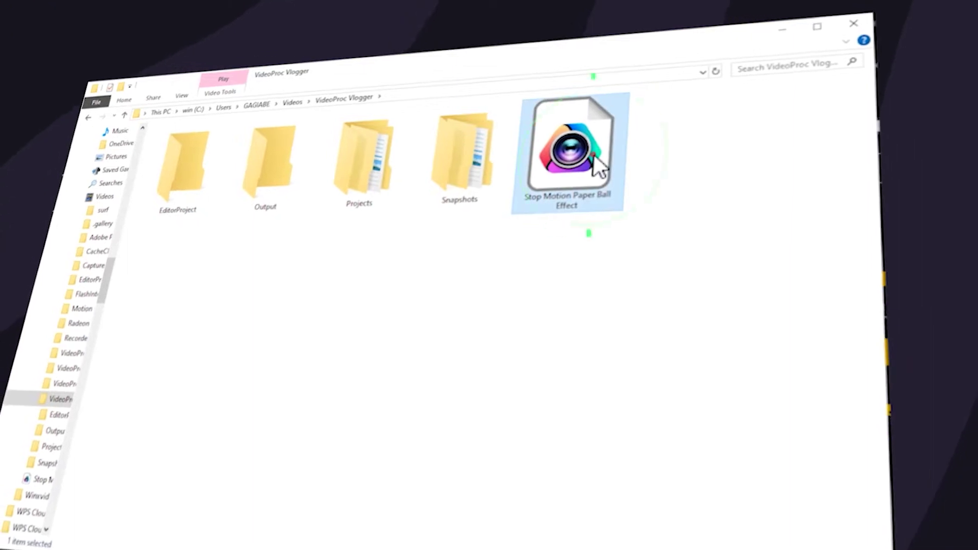
{"action": "double_click", "coordinate": [594, 154]}
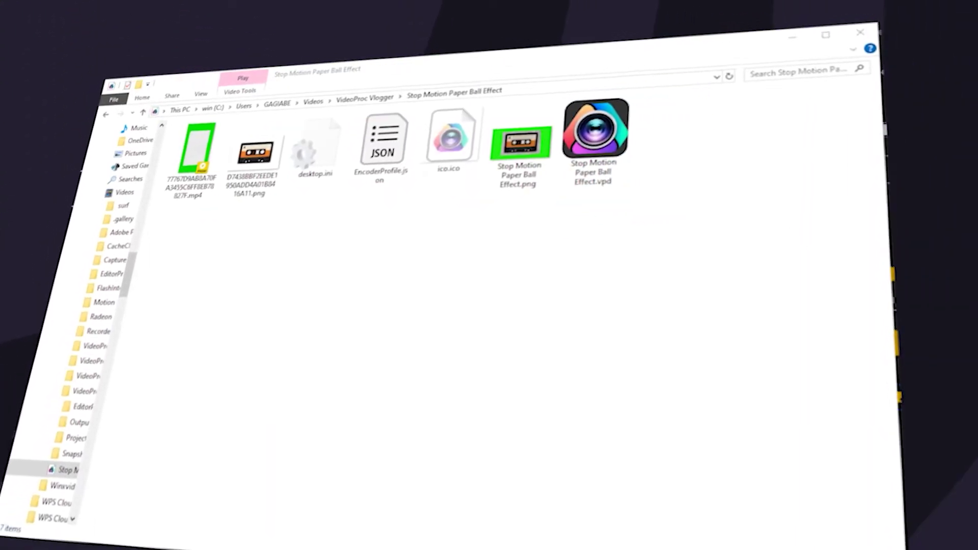
{"action": "key", "text": "ctrl+v"}
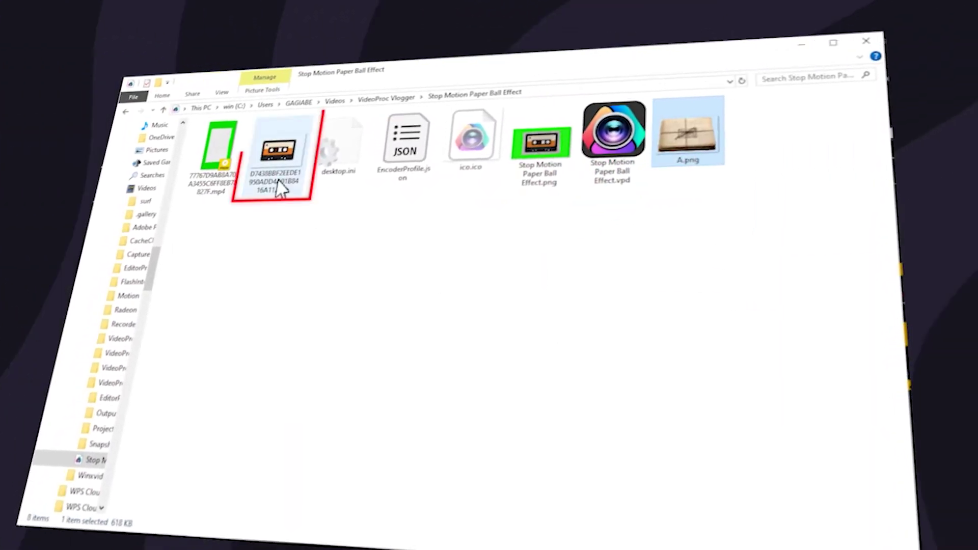
{"action": "right_click", "coordinate": [280, 186]}
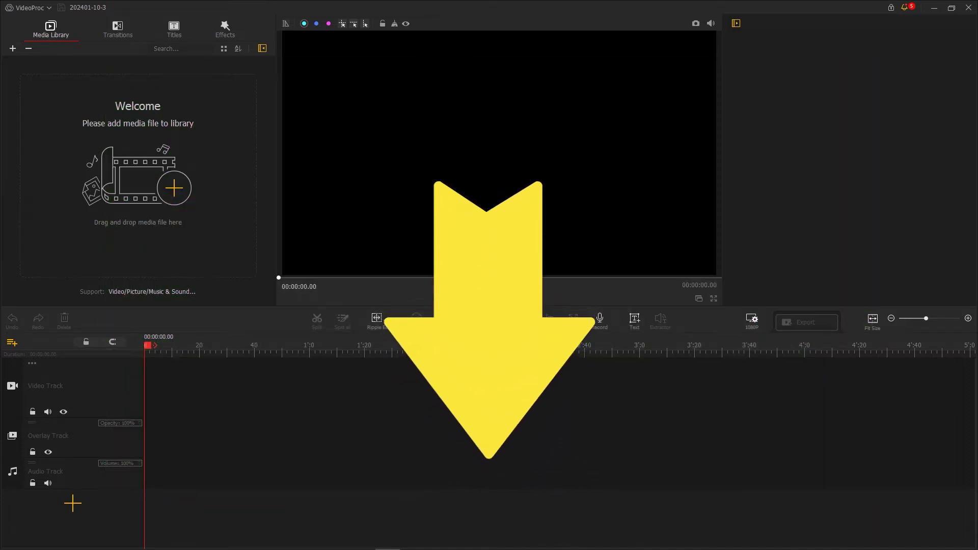
Import the paper video onto the overlay track, rotate it 90° and fit it to the frame height
{"action": "left_click_drag", "start_coordinate": [835, 104], "coordinate": [275, 200]}
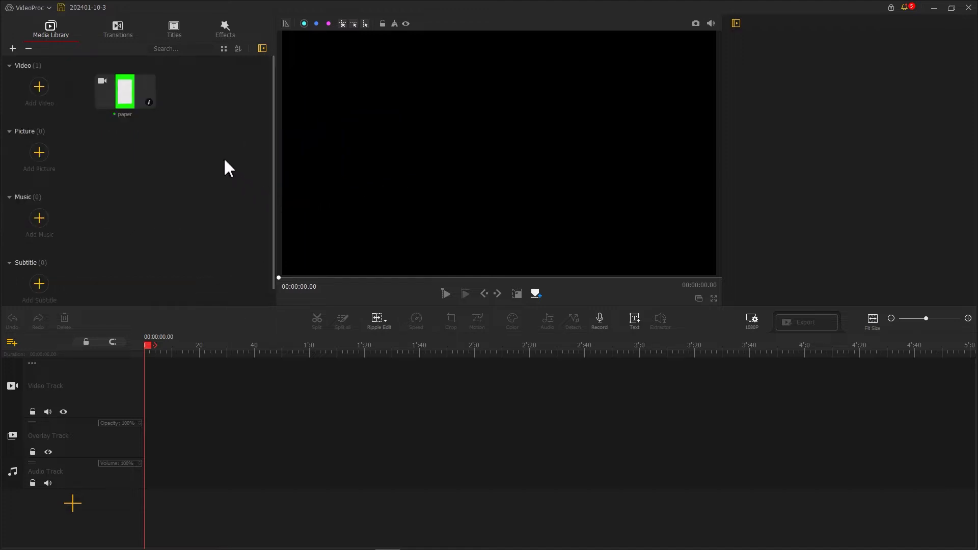
{"action": "left_click_drag", "start_coordinate": [125, 100], "coordinate": [130, 450]}
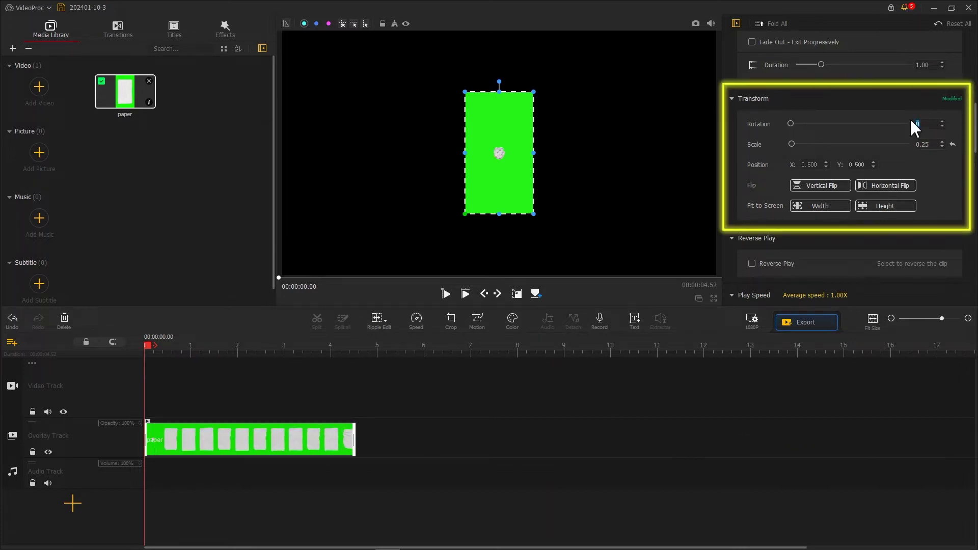
{"action": "type", "text": "90"}
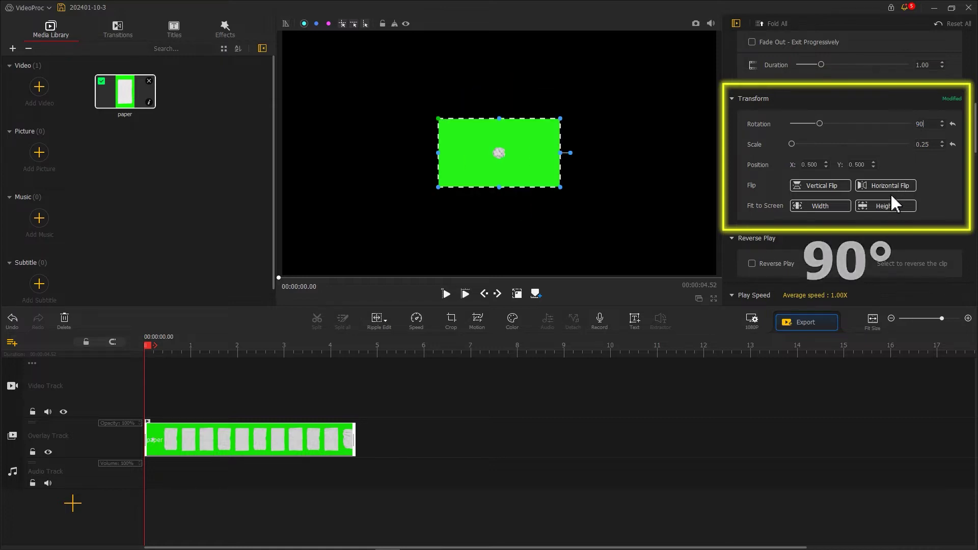
{"action": "left_click", "coordinate": [887, 207]}
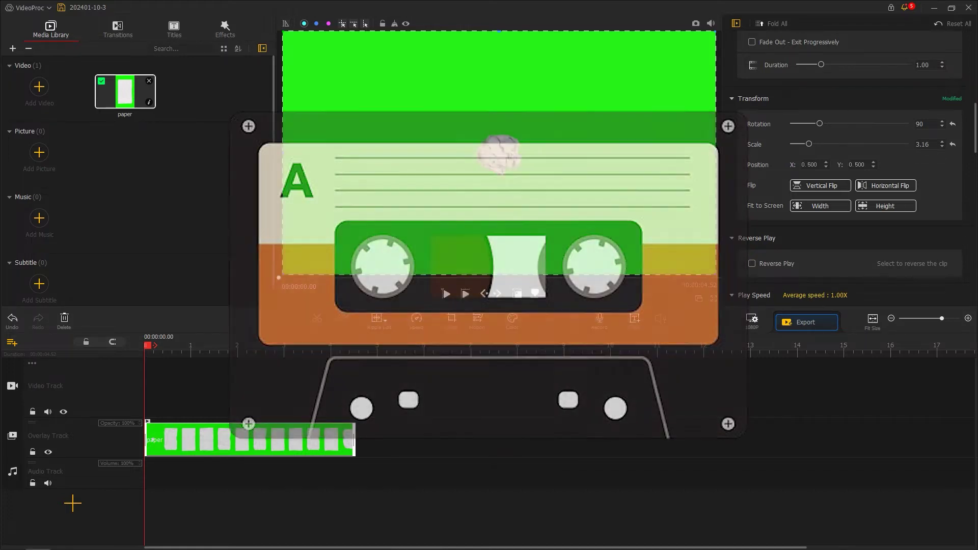
Import the tape picture and place it on a newly added second overlay track
{"action": "left_click_drag", "start_coordinate": [897, 138], "coordinate": [174, 161]}
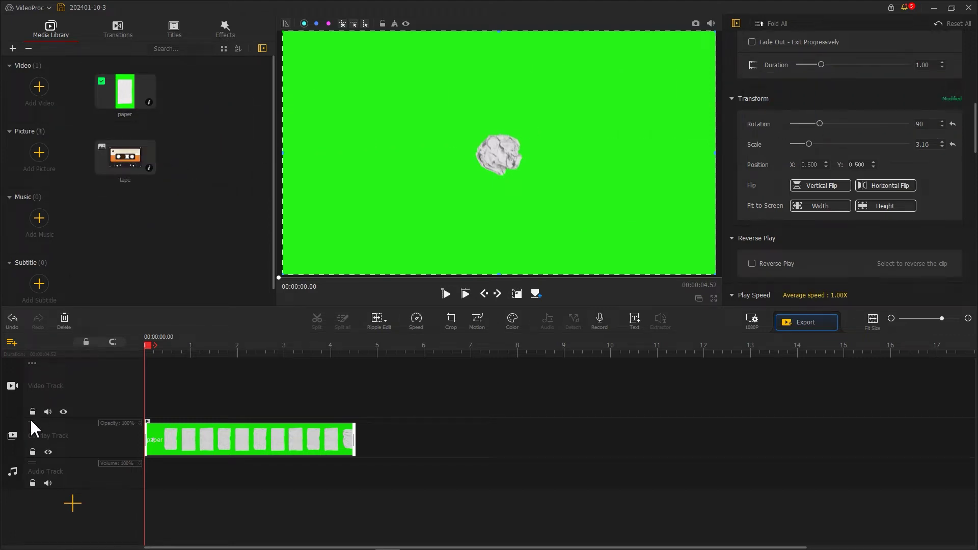
{"action": "left_click", "coordinate": [13, 452]}
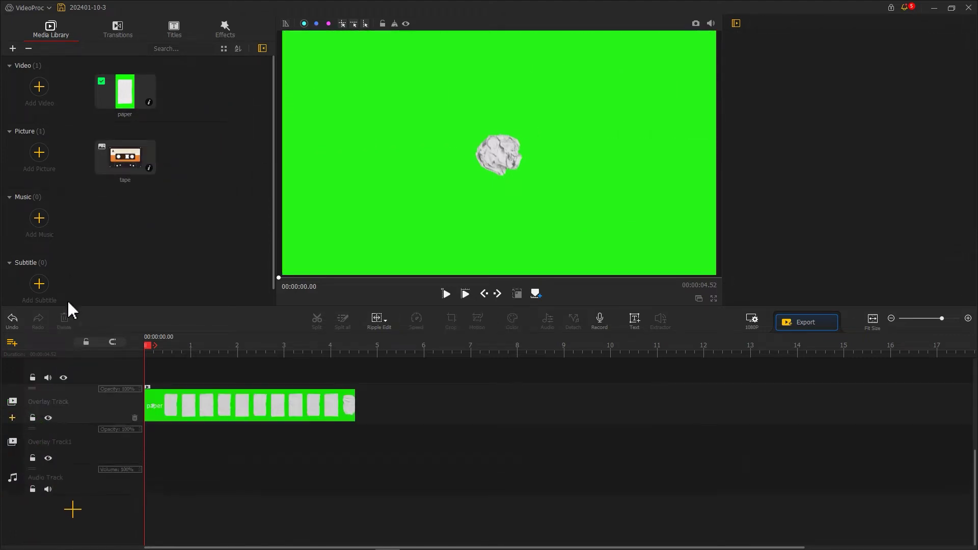
{"action": "left_click_drag", "start_coordinate": [127, 173], "coordinate": [164, 453]}
Centre and enlarge the tape over the unfolded paper, and add a third overlay track
{"action": "left_click_drag", "start_coordinate": [147, 345], "coordinate": [171, 347]}
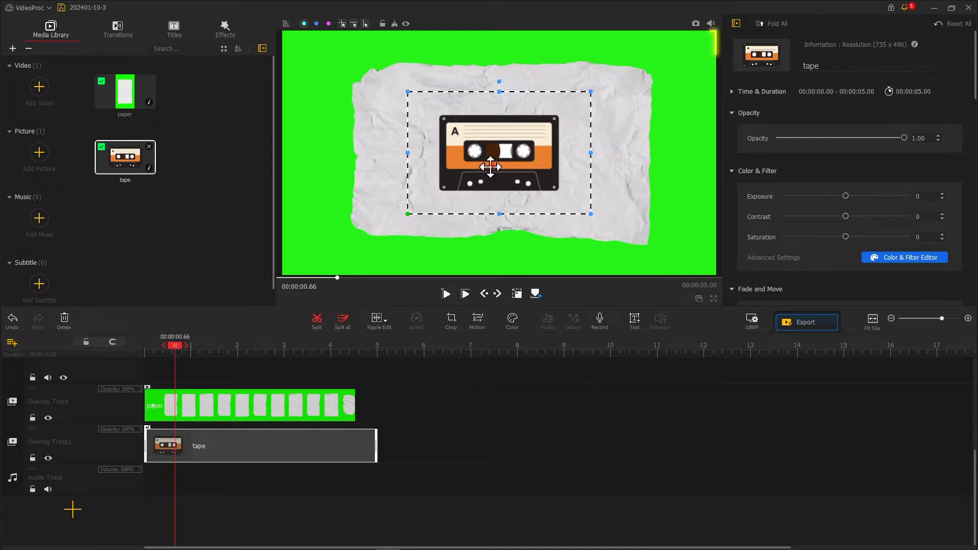
{"action": "left_click_drag", "start_coordinate": [490, 167], "coordinate": [419, 200]}
{"action": "left_click_drag", "start_coordinate": [520, 129], "coordinate": [600, 117]}
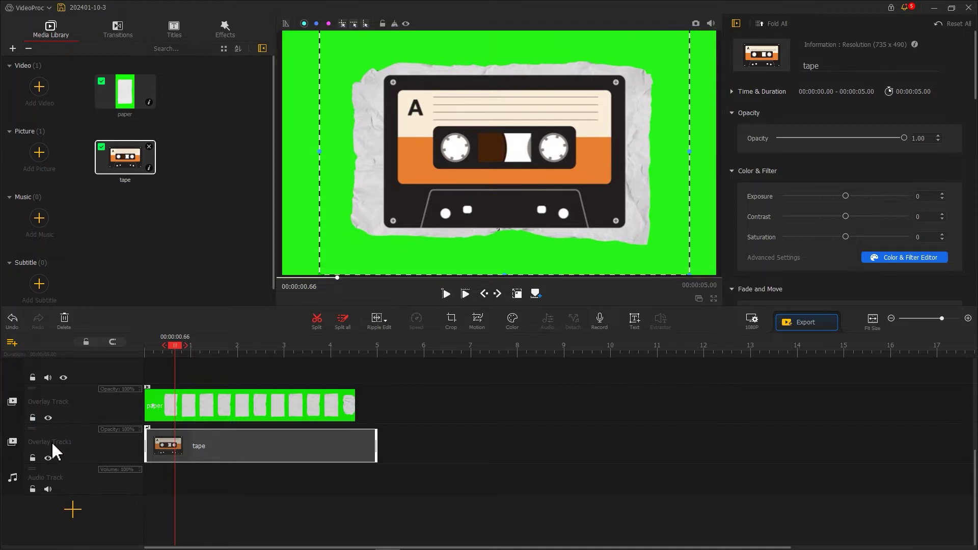
{"action": "left_click", "coordinate": [13, 460]}
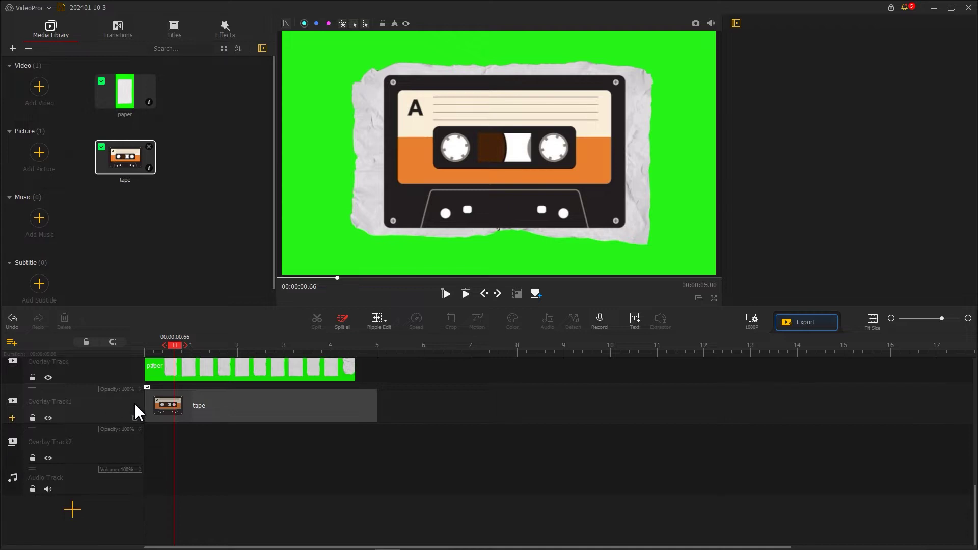
Copy the paper clip and paste it onto the new bottom overlay track
{"action": "scroll", "coordinate": [167, 381], "scroll_direction": "up", "scroll_amount": 2}
{"action": "left_click", "coordinate": [179, 427]}
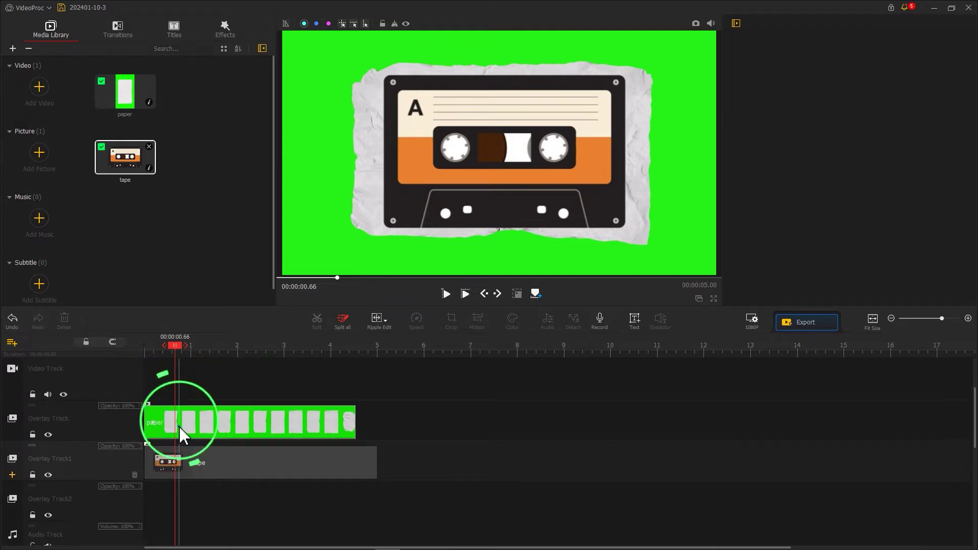
{"action": "right_click", "coordinate": [180, 430]}
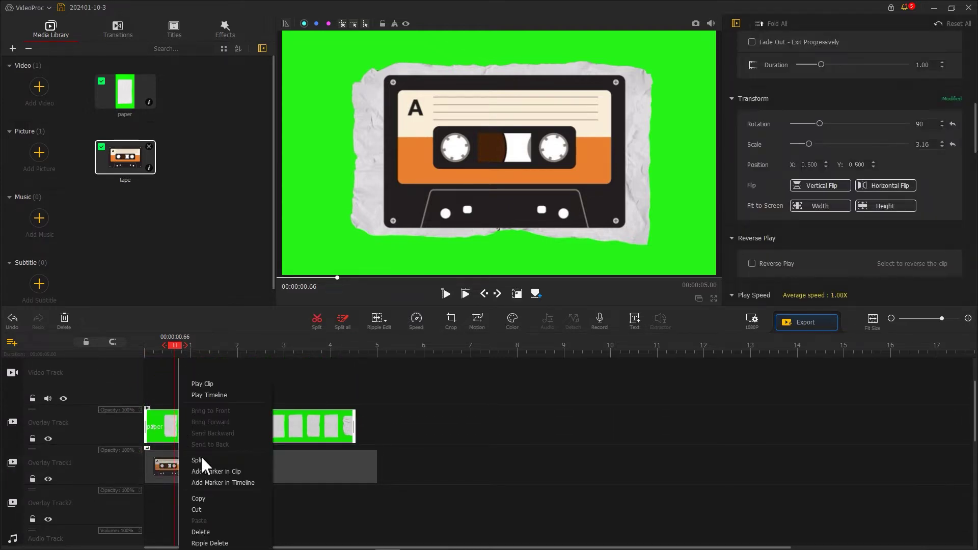
{"action": "left_click", "coordinate": [206, 499]}
{"action": "left_click", "coordinate": [173, 517]}
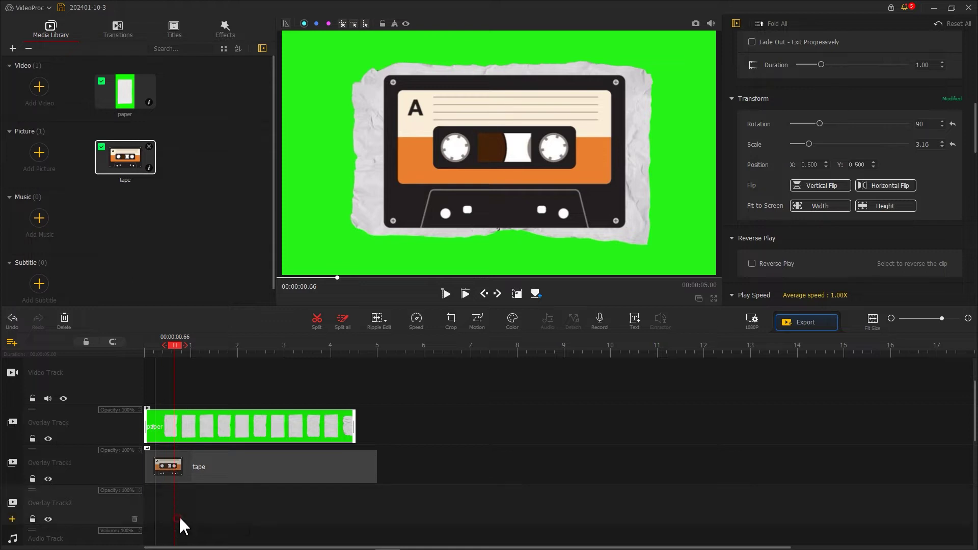
{"action": "left_click", "coordinate": [151, 347]}
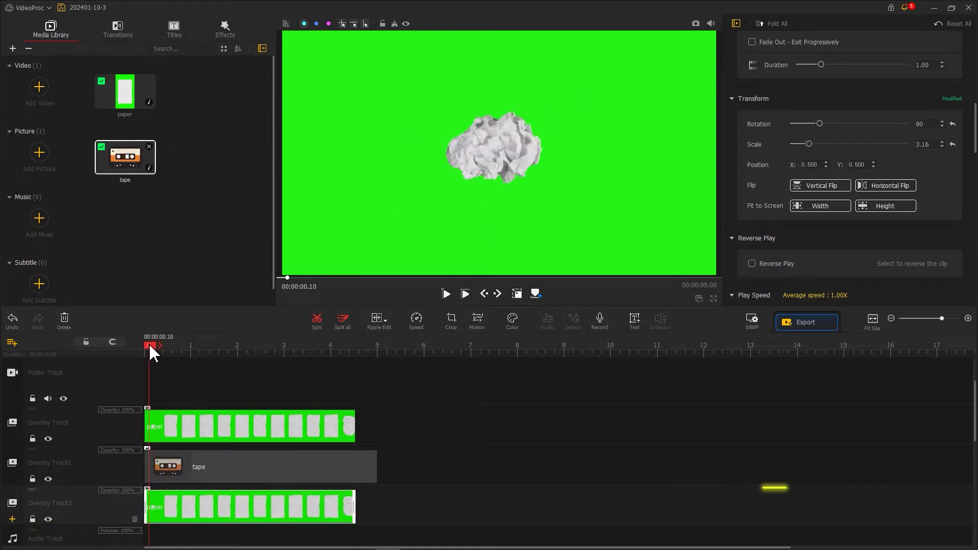
{"action": "scroll", "coordinate": [789, 177], "scroll_direction": "down", "scroll_amount": 15}
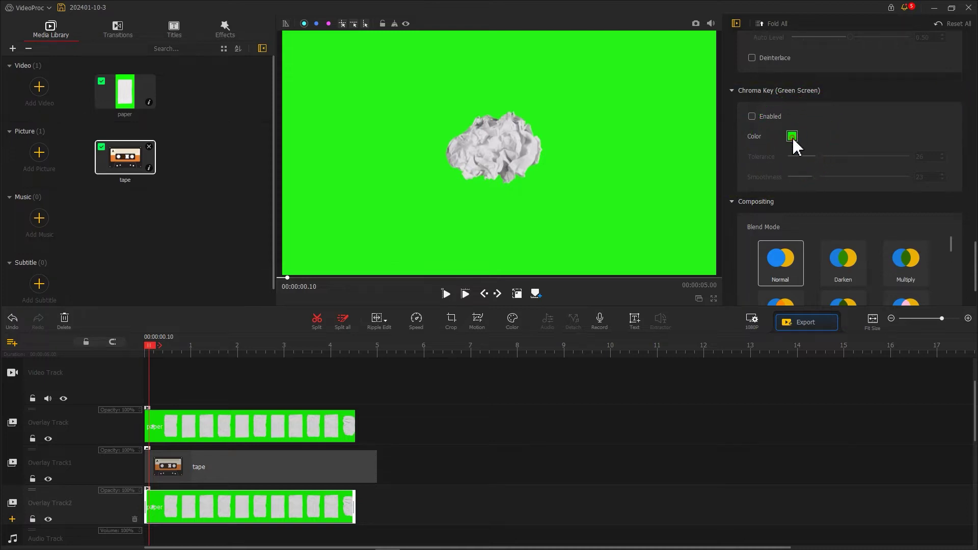
Chroma-key out the paper's white on the copy, Tolerance 6 and Smoothness 9, and preview
{"action": "left_click", "coordinate": [792, 136]}
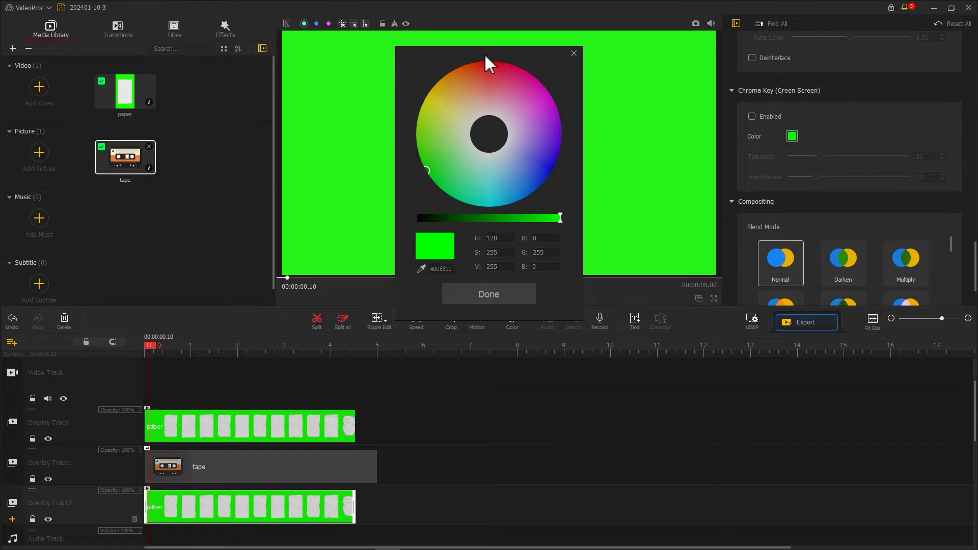
{"action": "left_click_drag", "start_coordinate": [485, 55], "coordinate": [658, 49]}
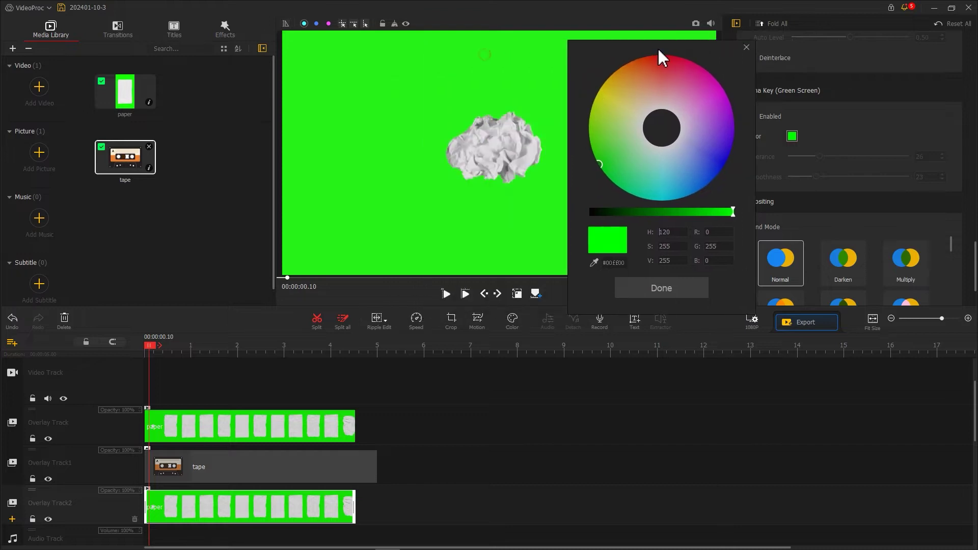
{"action": "left_click", "coordinate": [596, 265]}
{"action": "left_click", "coordinate": [485, 154]}
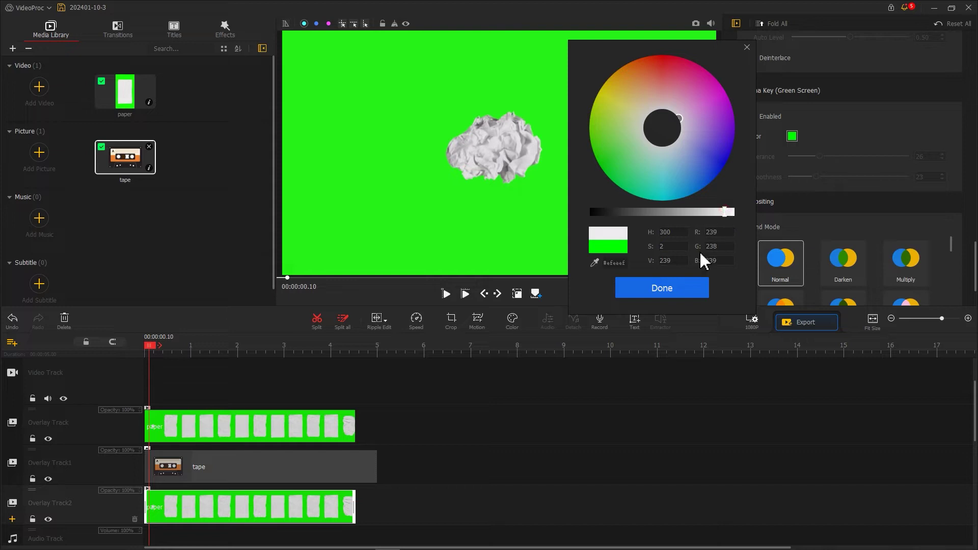
{"action": "left_click", "coordinate": [677, 287]}
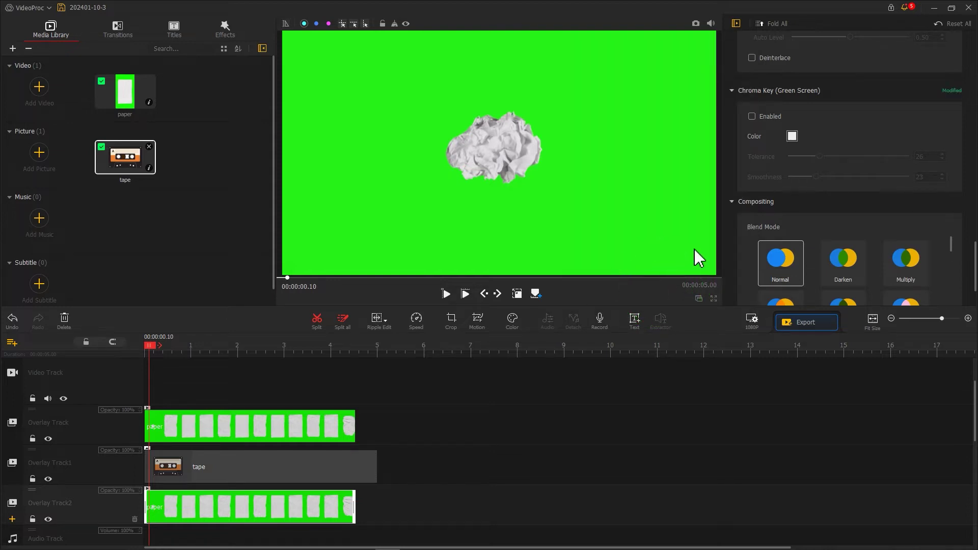
{"action": "left_click", "coordinate": [752, 117]}
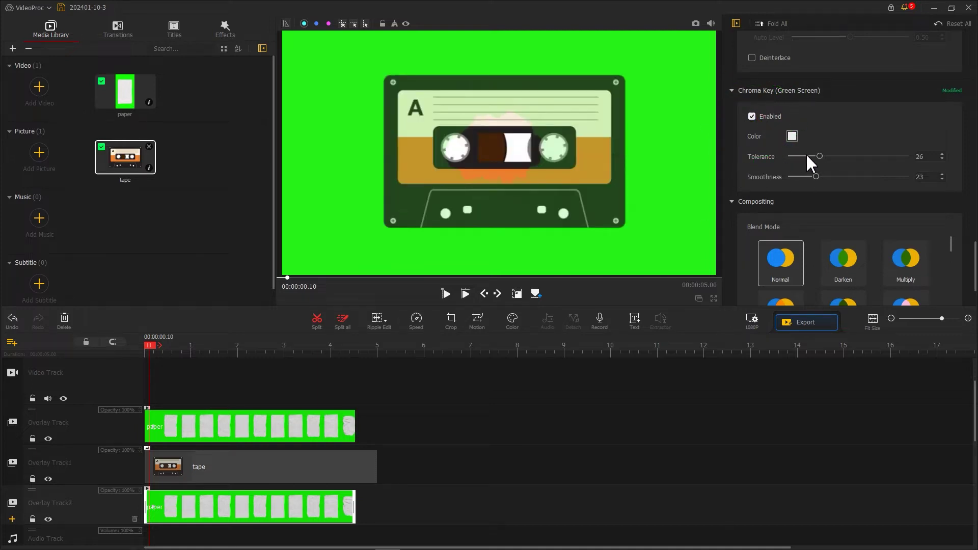
{"action": "left_click_drag", "start_coordinate": [808, 157], "coordinate": [806, 156]}
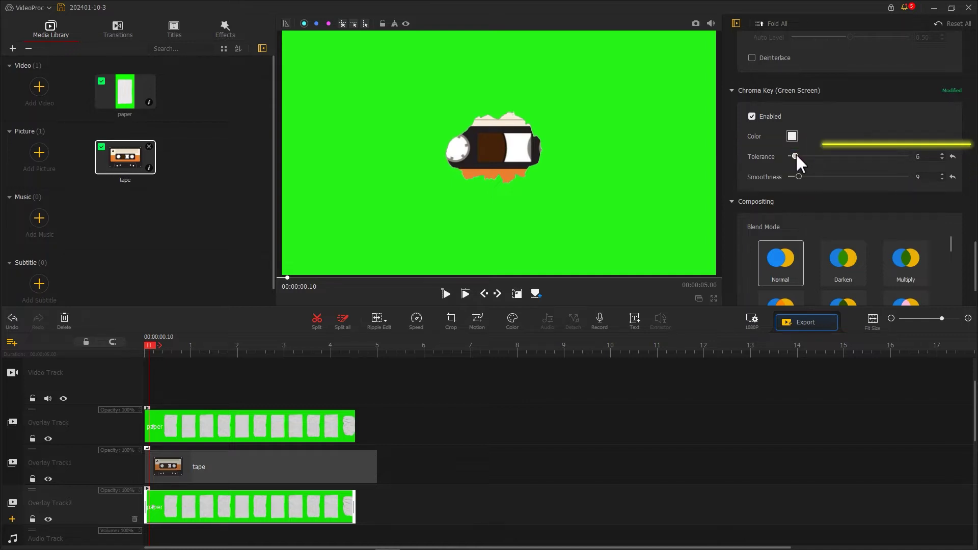
{"action": "left_click", "coordinate": [793, 157]}
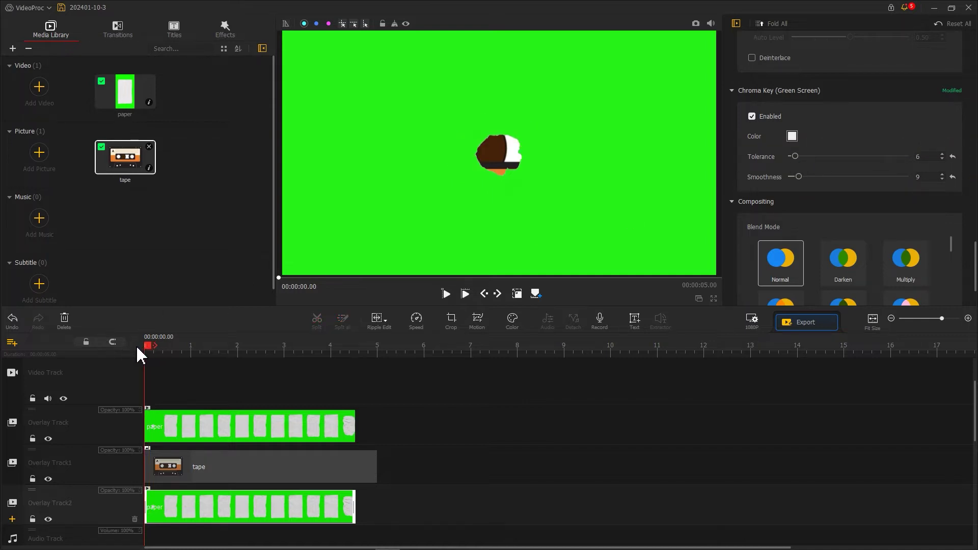
{"action": "key", "text": "space"}
{"action": "key", "text": "space"}
At 2.10 s, add an overlay track and move the paper clip down onto Overlay Track3
{"action": "scroll", "coordinate": [137, 347], "scroll_direction": "down", "scroll_amount": 1}
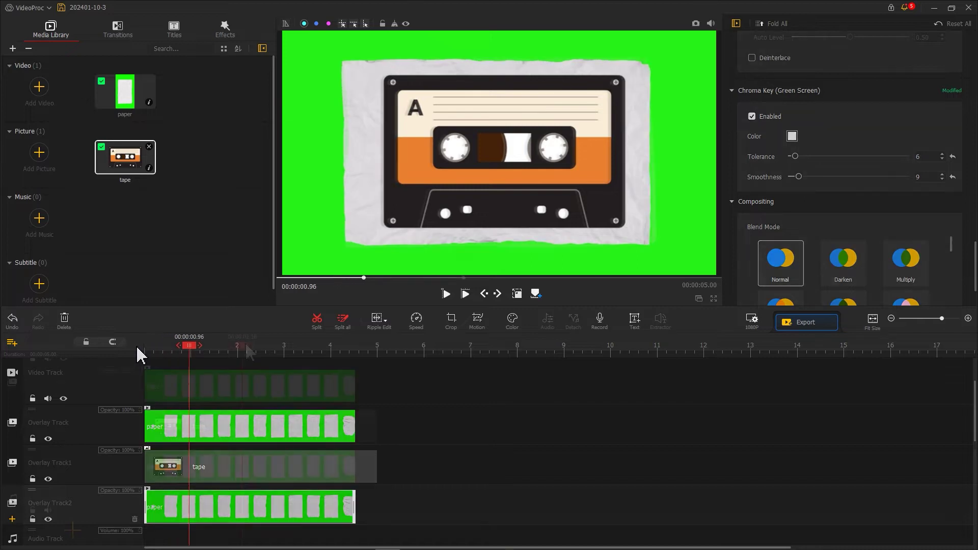
{"action": "left_click", "coordinate": [246, 345]}
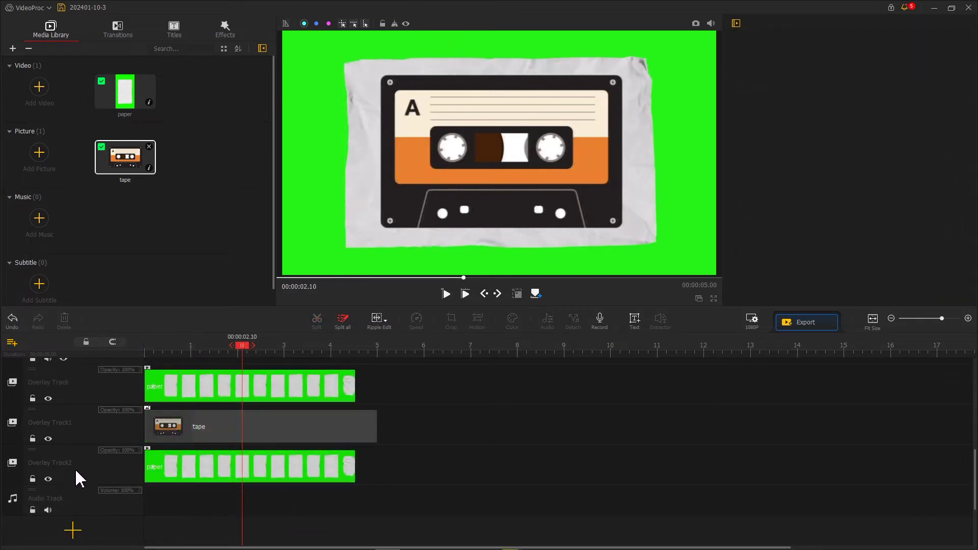
{"action": "left_click", "coordinate": [12, 479]}
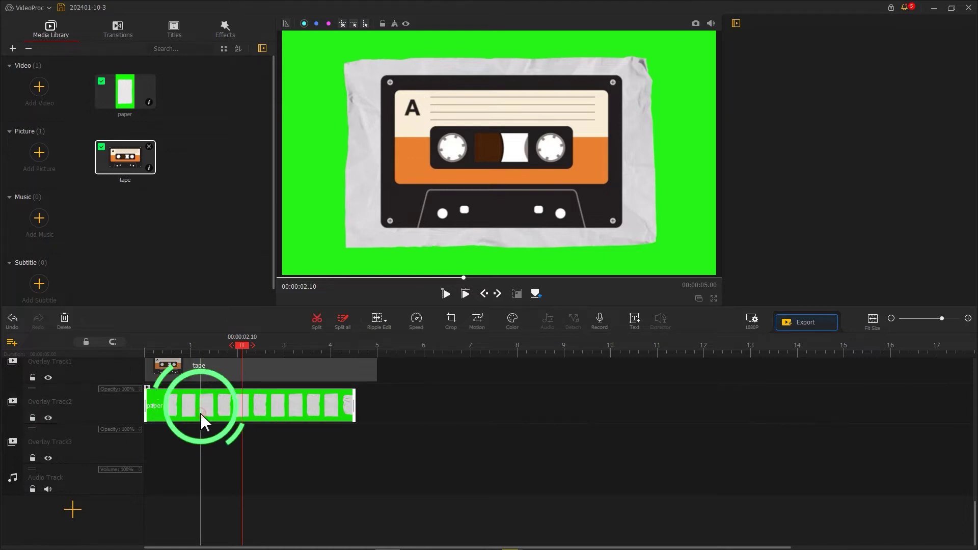
{"action": "left_click_drag", "start_coordinate": [200, 412], "coordinate": [199, 451]}
Paste a copy of the top paper clip onto Overlay Track2 with Multiply blend mode
{"action": "scroll", "coordinate": [198, 449], "scroll_direction": "up", "scroll_amount": 2}
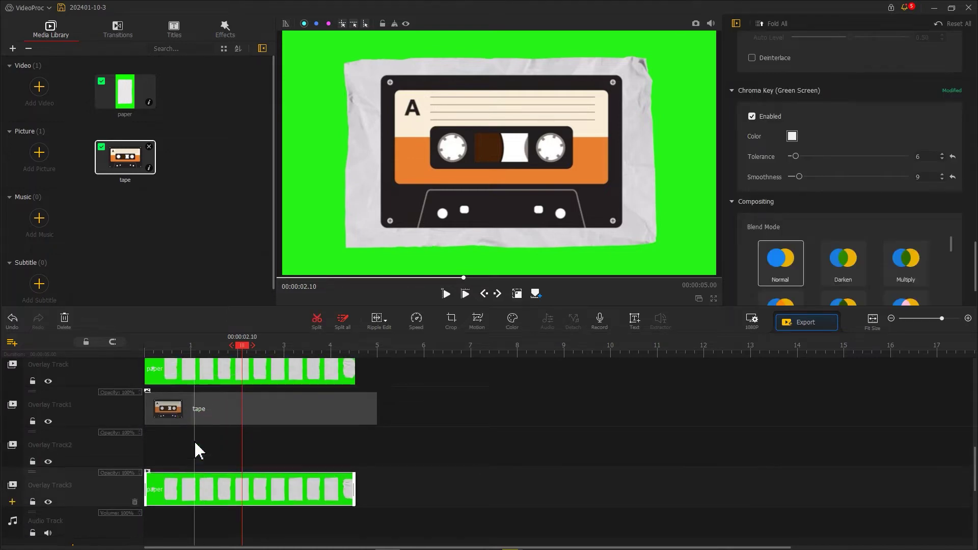
{"action": "right_click", "coordinate": [238, 380]}
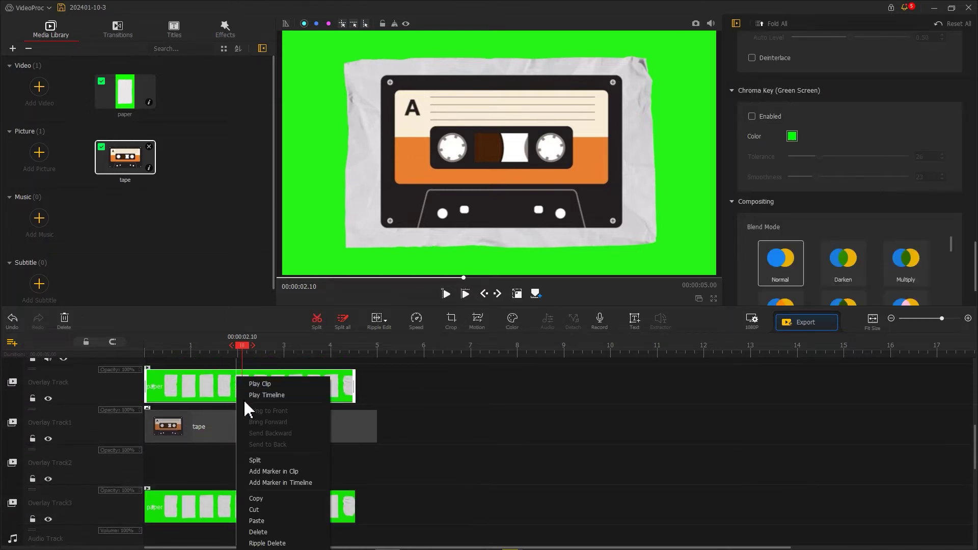
{"action": "left_click", "coordinate": [261, 500]}
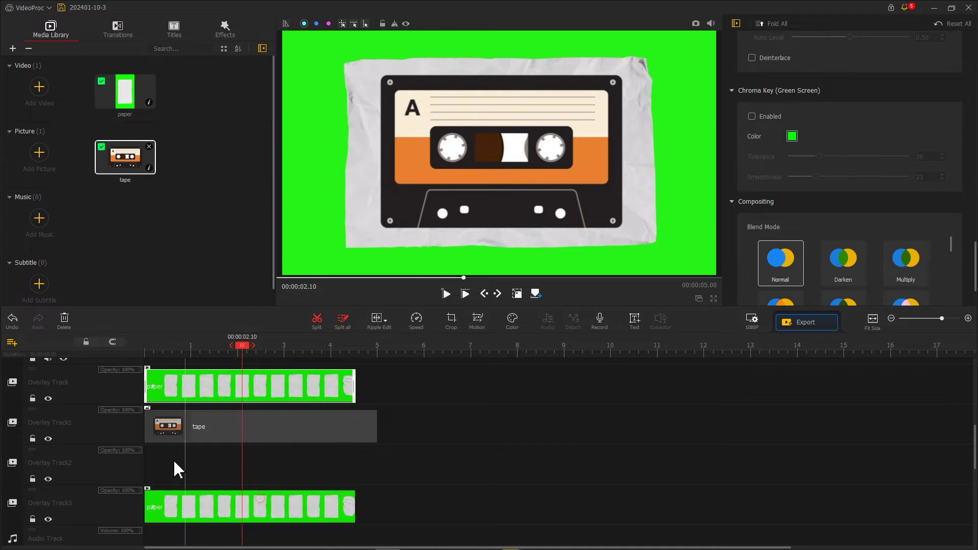
{"action": "right_click", "coordinate": [172, 460]}
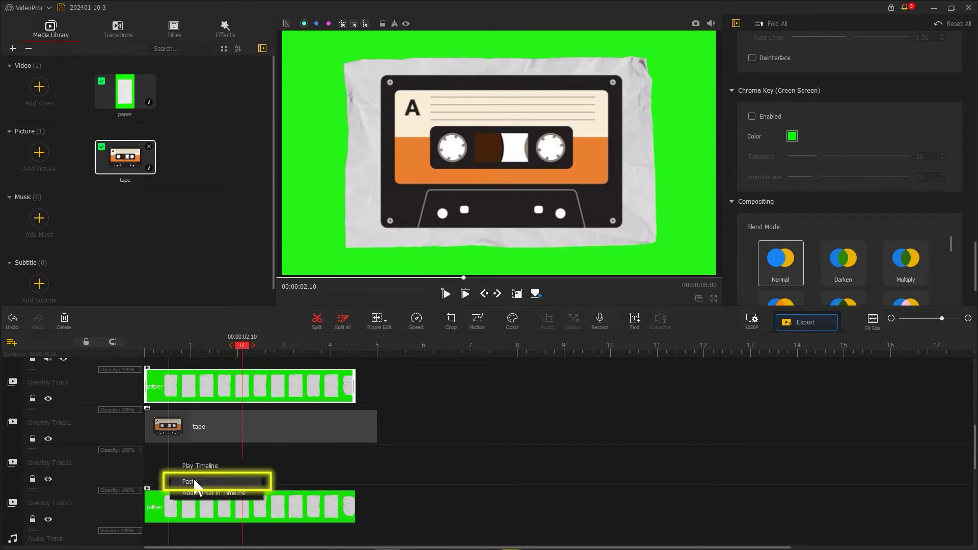
{"action": "left_click", "coordinate": [195, 482]}
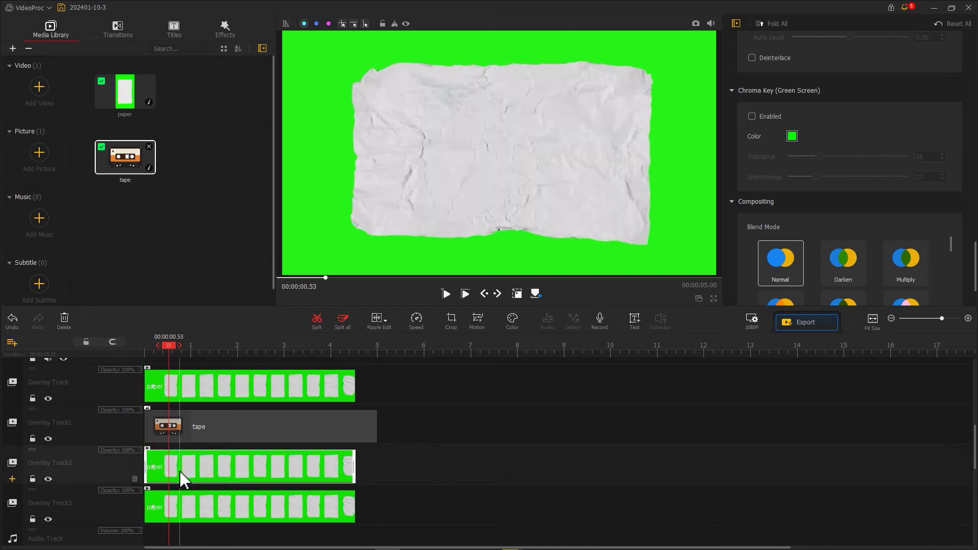
{"action": "scroll", "coordinate": [917, 279], "scroll_direction": "down", "scroll_amount": 1}
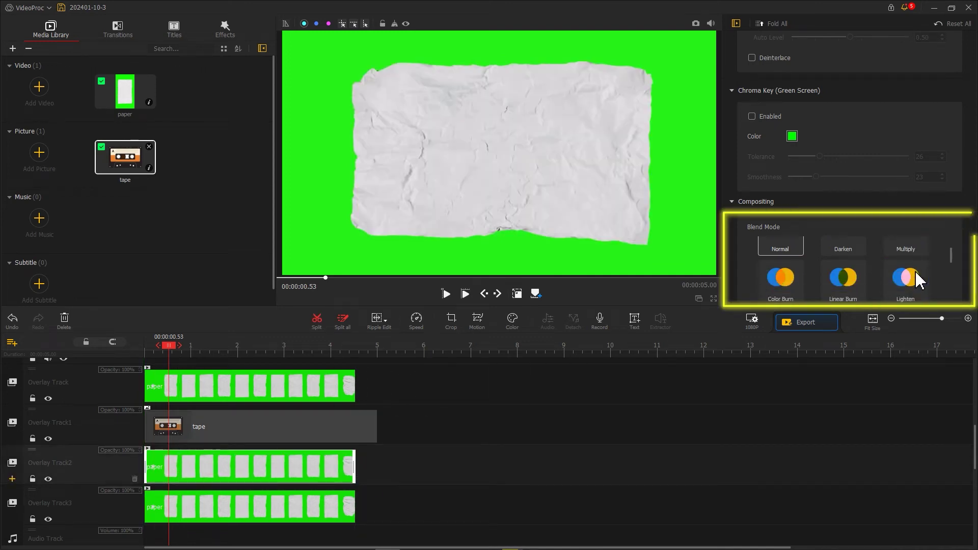
{"action": "scroll", "coordinate": [918, 275], "scroll_direction": "up", "scroll_amount": 1}
{"action": "left_click", "coordinate": [912, 254]}
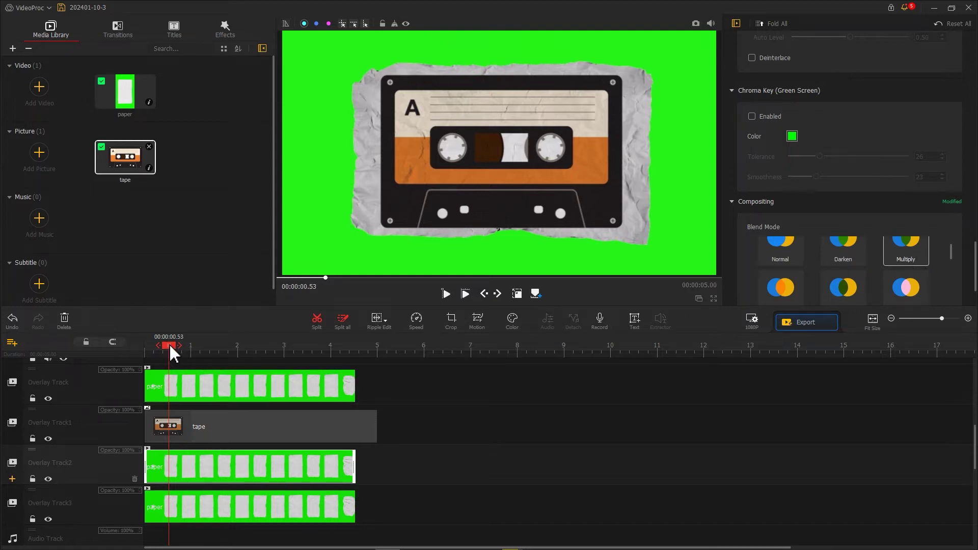
{"action": "mouse_move", "coordinate": [159, 349]}
{"action": "left_mouse_down"}
{"action": "mouse_move", "coordinate": [145, 350]}
{"action": "mouse_move", "coordinate": [165, 352]}
{"action": "left_mouse_up"}
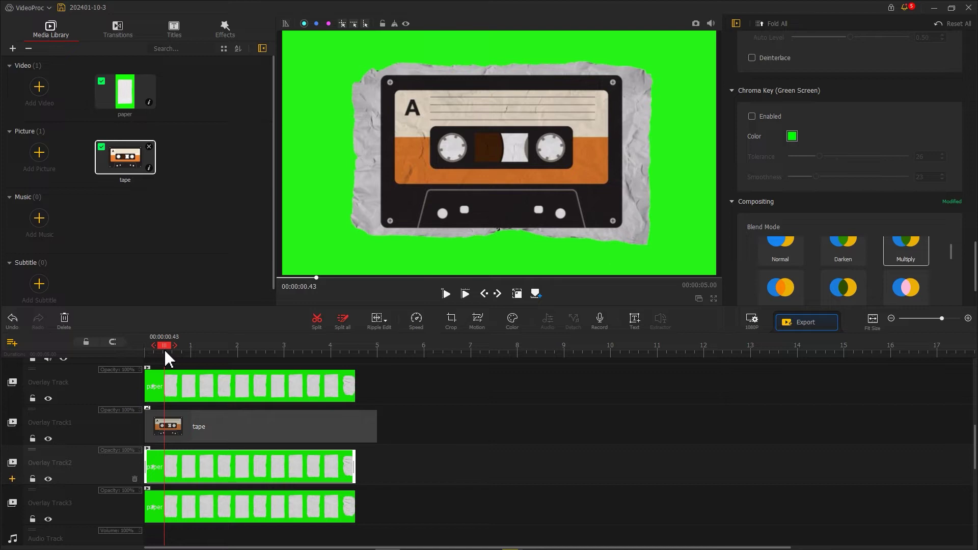
Select the tape clip on Overlay Track1 and scrub through it, stopping near 2.93 s
{"action": "left_click", "coordinate": [167, 429]}
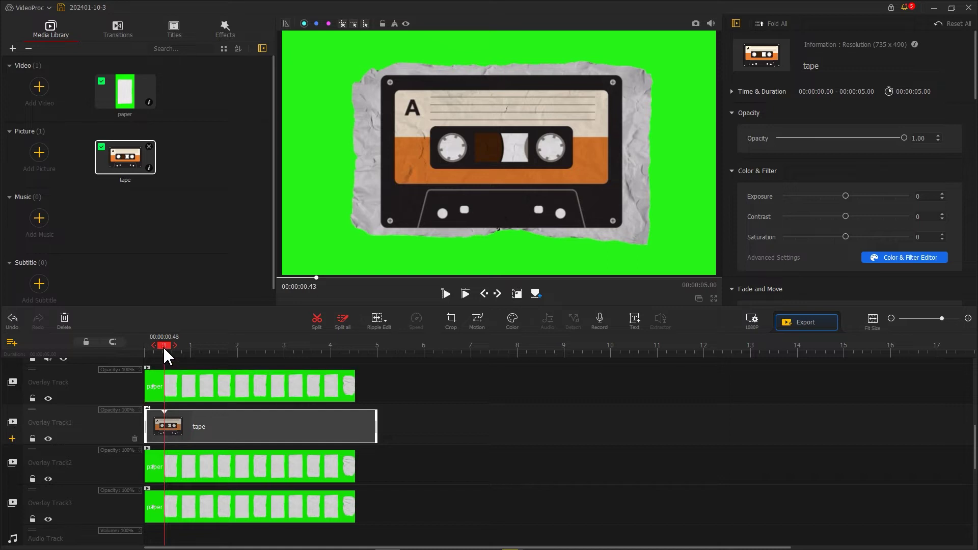
{"action": "left_click_drag", "start_coordinate": [173, 352], "coordinate": [336, 351]}
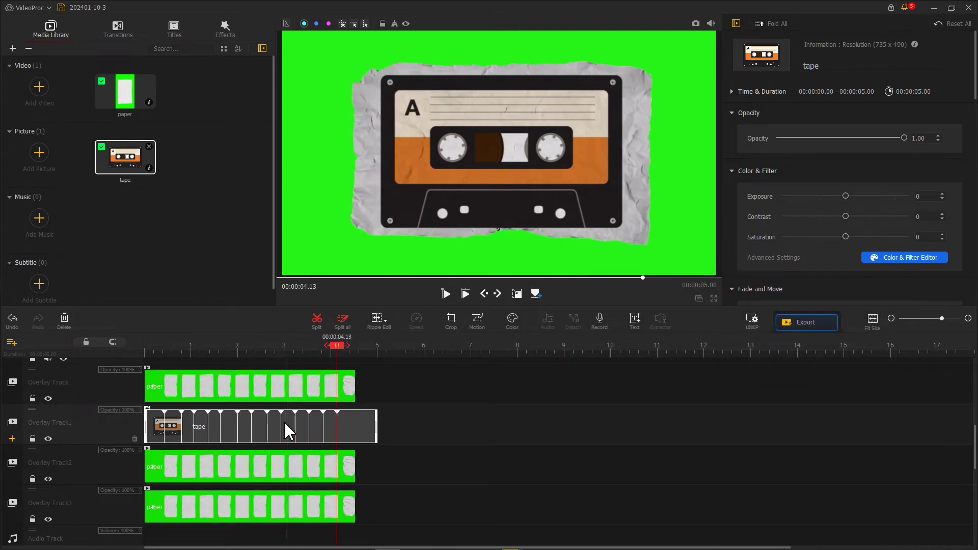
{"action": "left_click", "coordinate": [280, 433]}
Add the tape's first motion keyframe at 0 with the frame box enlarged to 735x490
{"action": "left_click", "coordinate": [478, 321]}
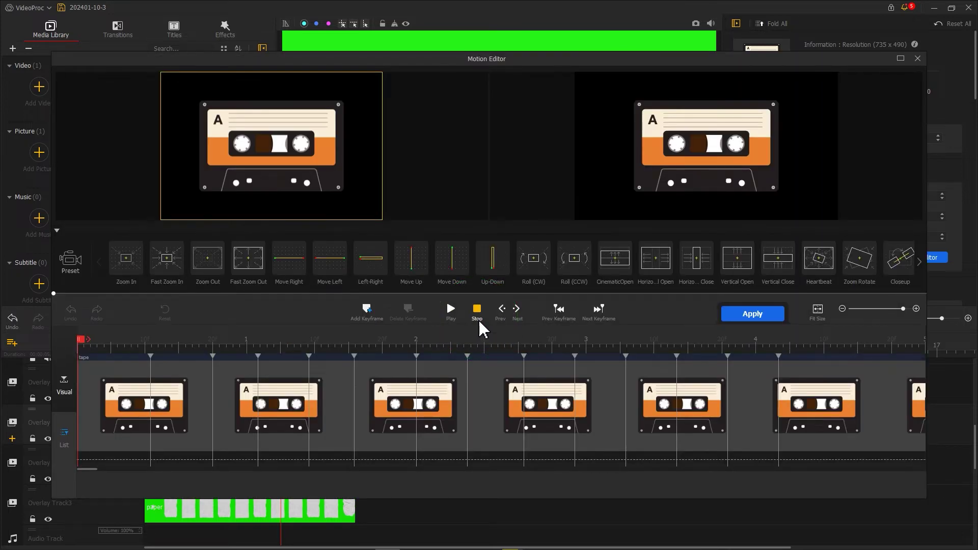
{"action": "left_click", "coordinate": [361, 313]}
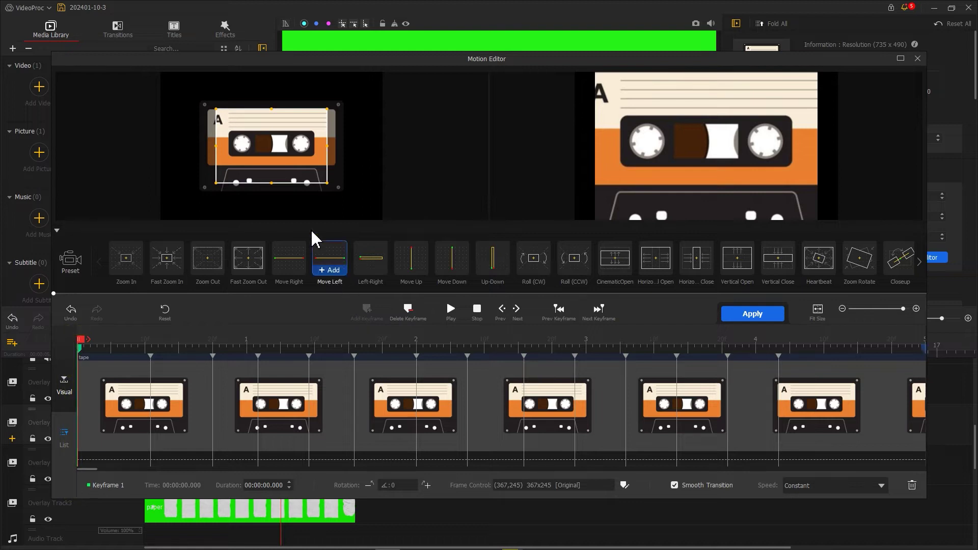
{"action": "left_click_drag", "start_coordinate": [258, 157], "coordinate": [219, 183]}
{"action": "left_click_drag", "start_coordinate": [268, 149], "coordinate": [371, 76]}
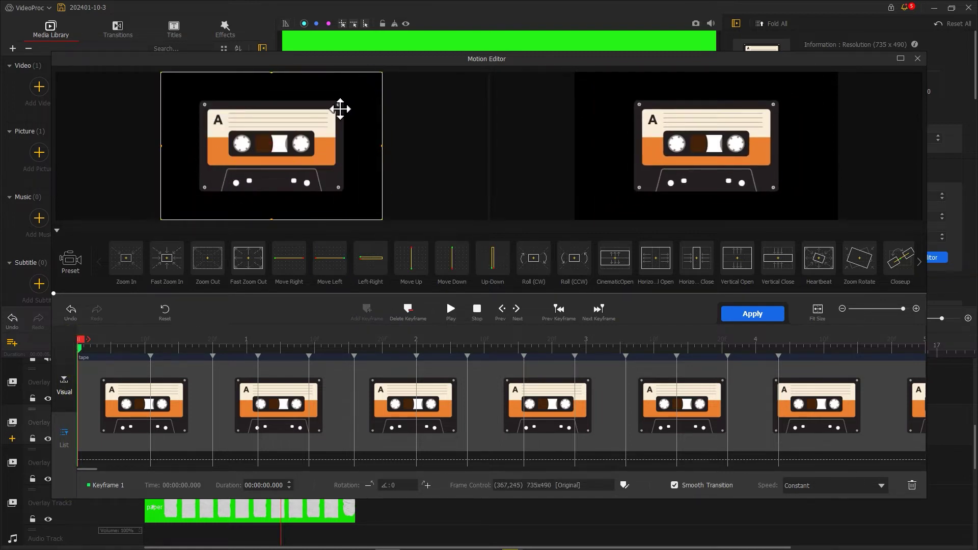
Add further tape keyframes at 0.44 s and 0.48 s
{"action": "left_click_drag", "start_coordinate": [81, 341], "coordinate": [155, 348]}
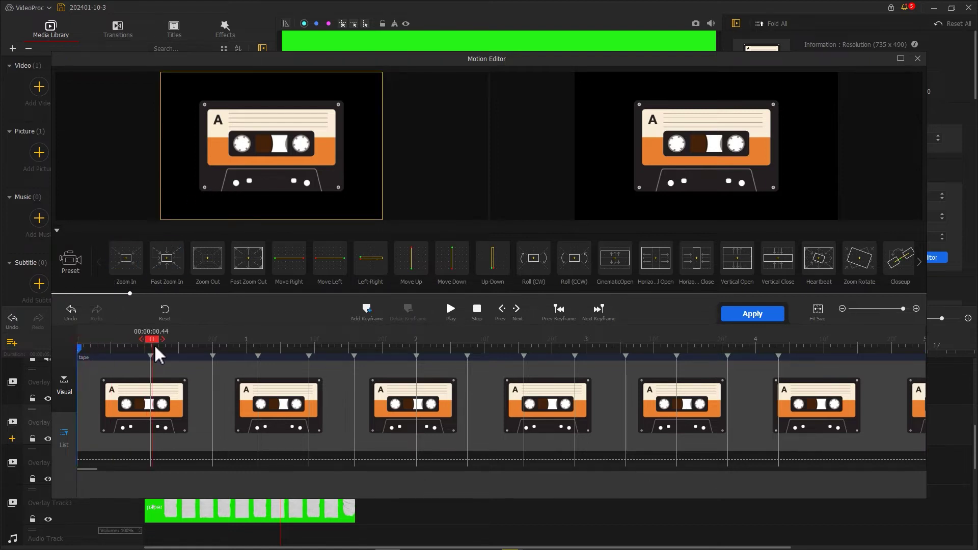
{"action": "left_click", "coordinate": [366, 310]}
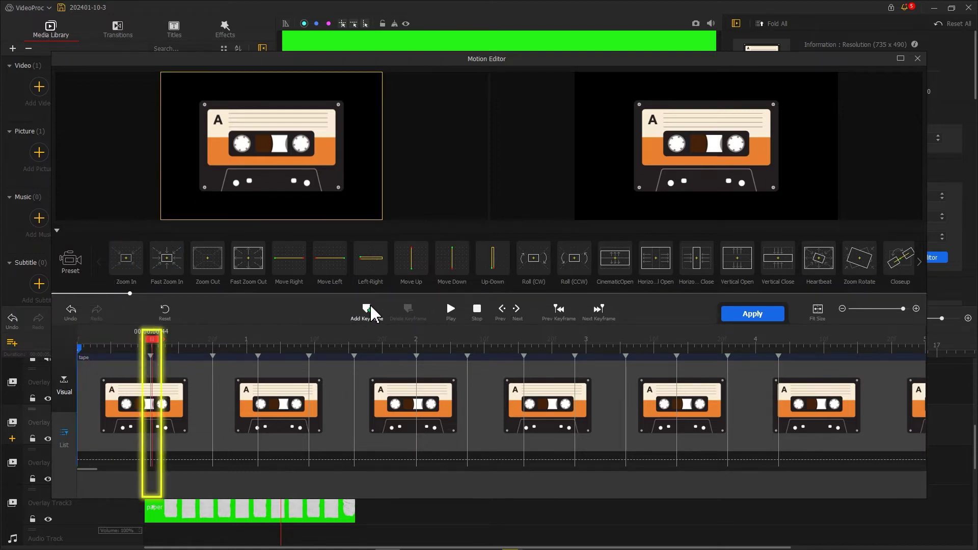
{"action": "left_click", "coordinate": [522, 314]}
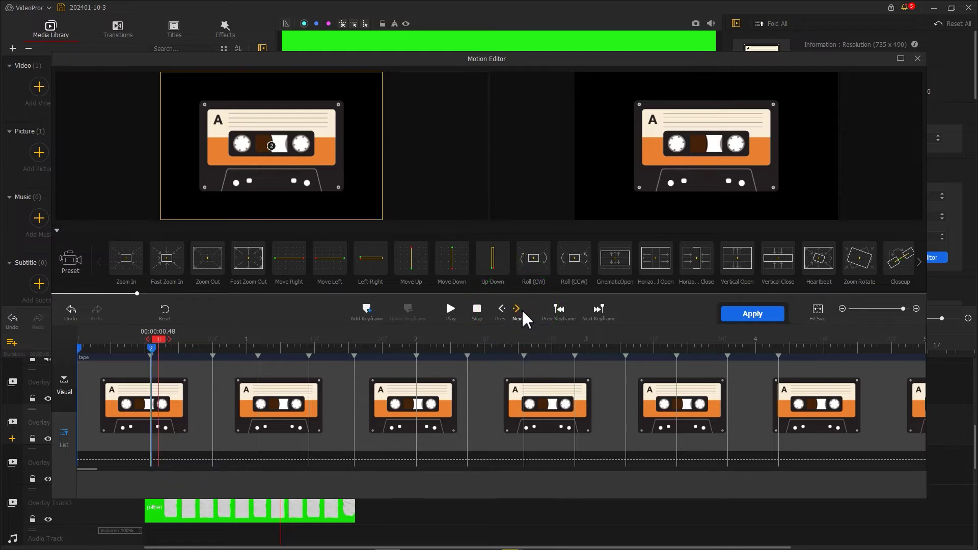
{"action": "left_click", "coordinate": [365, 311]}
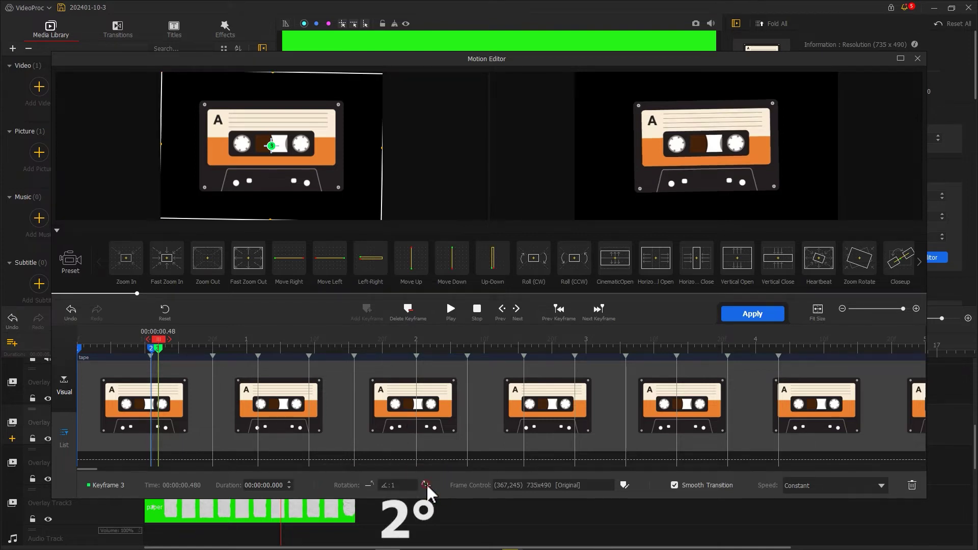
Add the next wobble keyframe pair at 0.80 s and 0.84 s
{"action": "left_click_drag", "start_coordinate": [161, 343], "coordinate": [196, 341]}
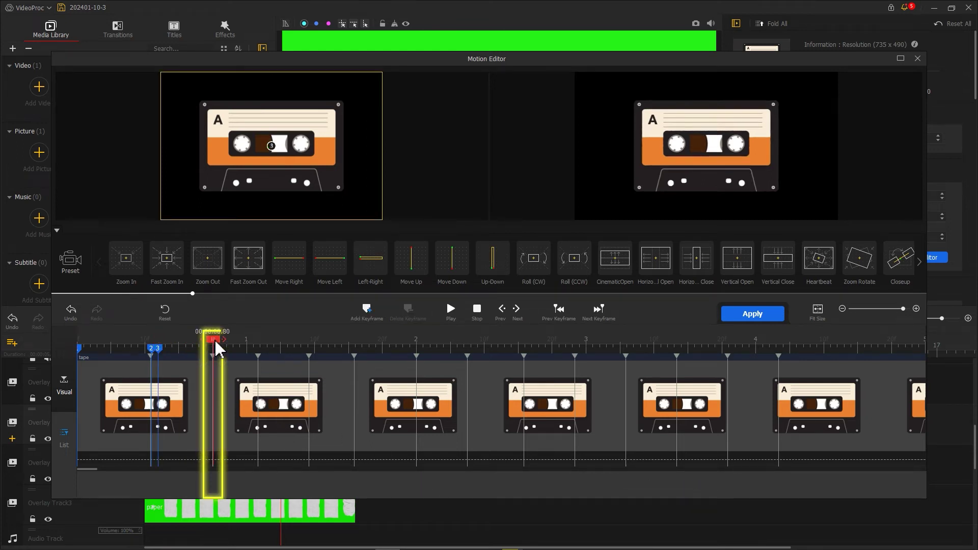
{"action": "left_click", "coordinate": [365, 309]}
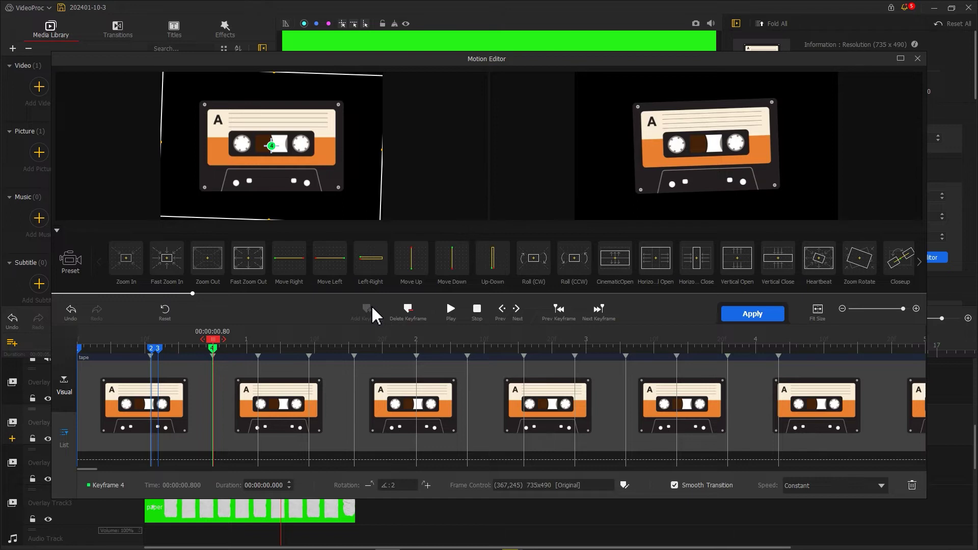
{"action": "left_click", "coordinate": [514, 311]}
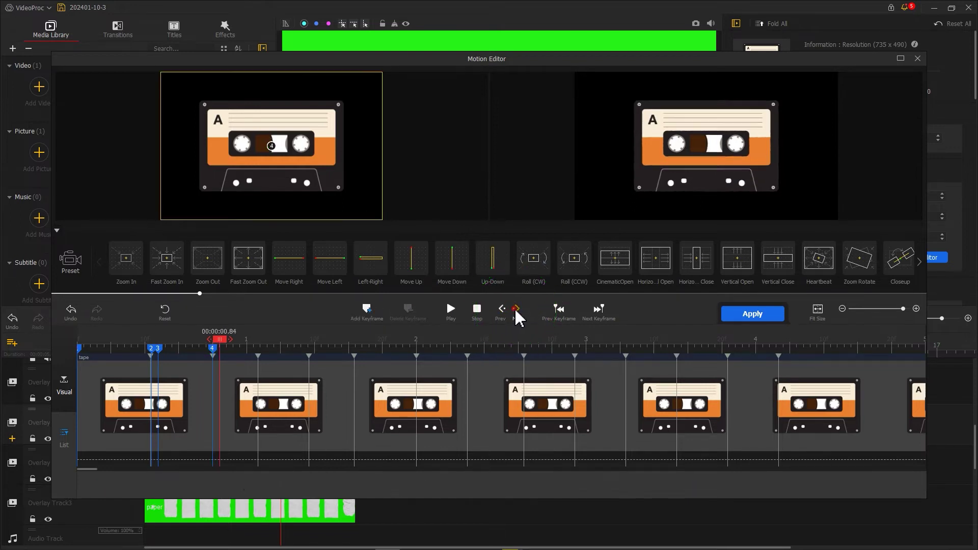
{"action": "left_click", "coordinate": [365, 310]}
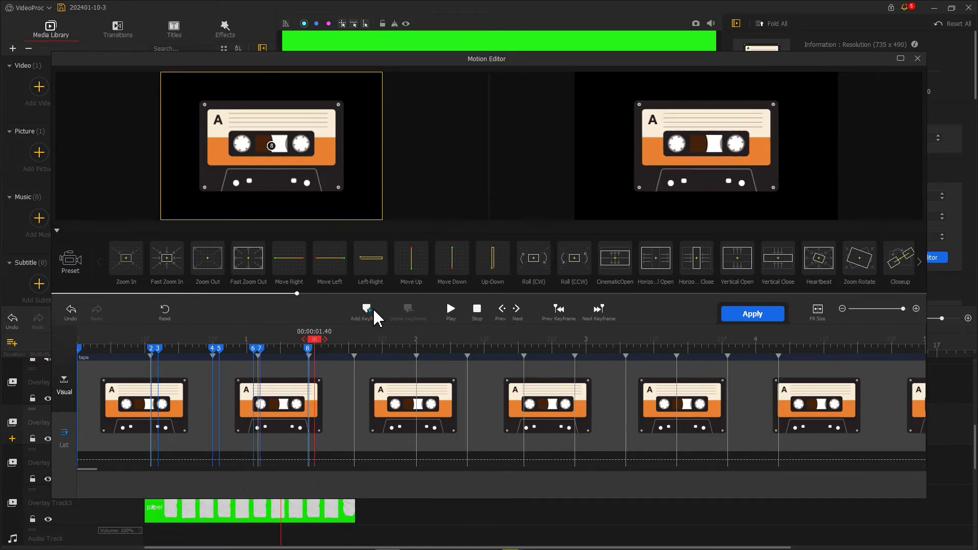
Add the remaining alternating-tilt keyframe pairs through 5.00 s and apply the tape animation
{"action": "left_click", "coordinate": [430, 485]}
{"action": "left_click", "coordinate": [431, 485]}
{"action": "left_click", "coordinate": [373, 485]}
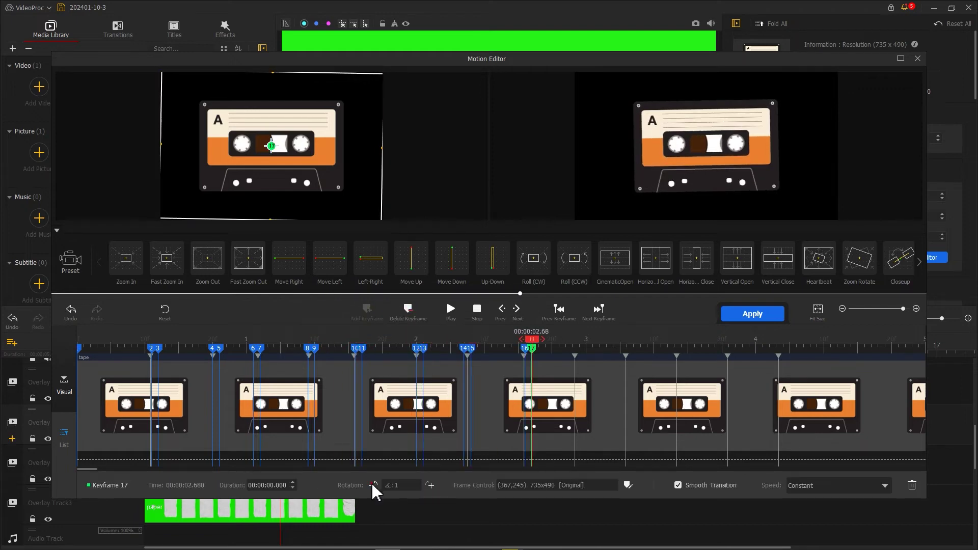
{"action": "left_click", "coordinate": [365, 309]}
{"action": "left_click", "coordinate": [367, 310]}
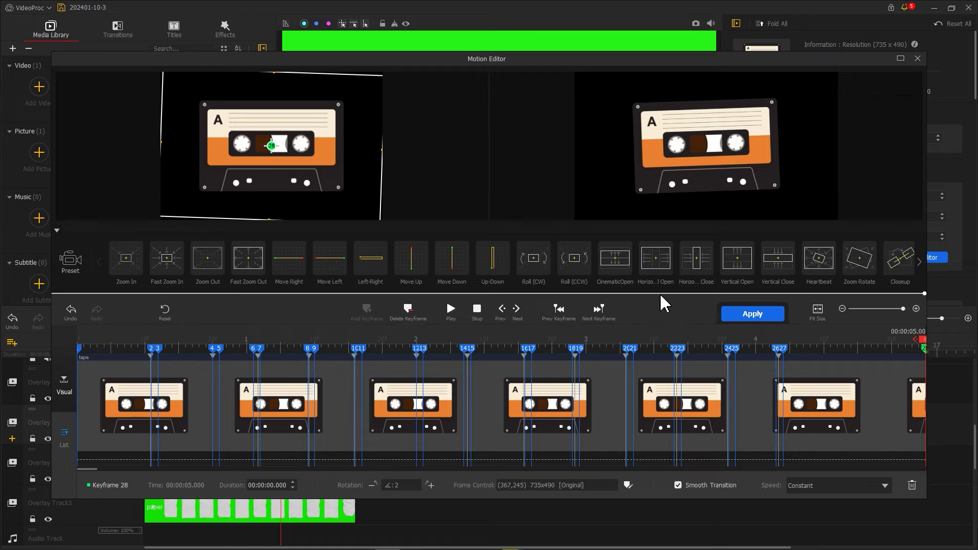
{"action": "left_click", "coordinate": [752, 314]}
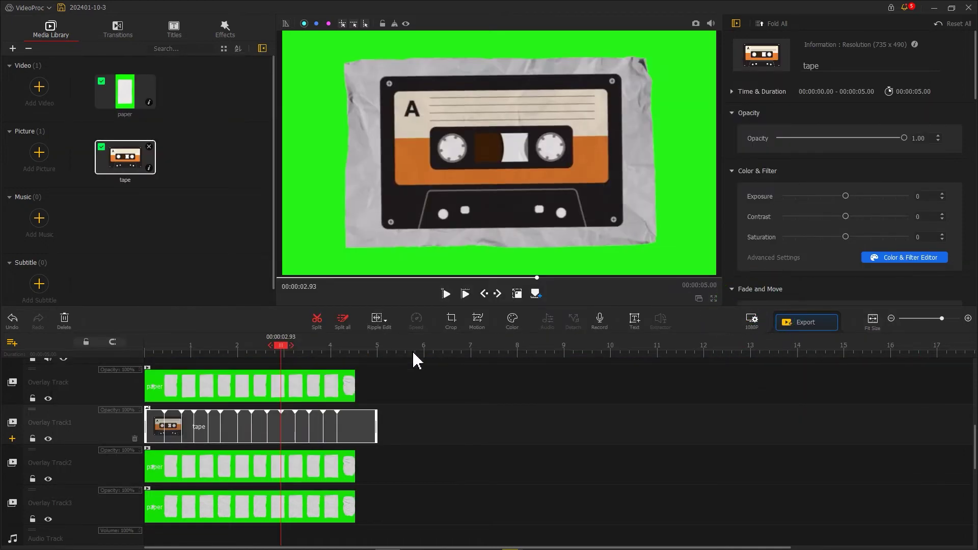
Enable Fade In on the tape clip with a 0.50-second duration
{"action": "left_click", "coordinate": [168, 434]}
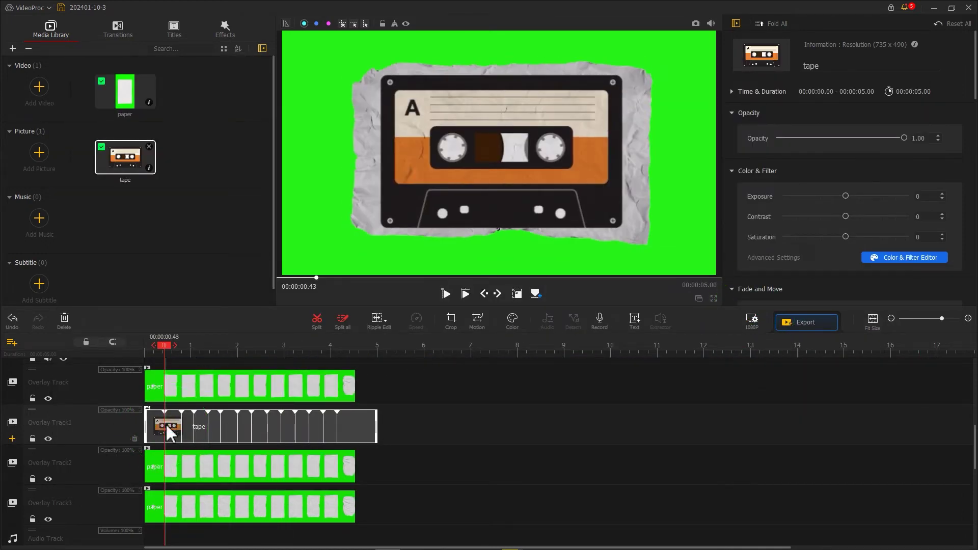
{"action": "scroll", "coordinate": [754, 234], "scroll_direction": "down", "scroll_amount": 5}
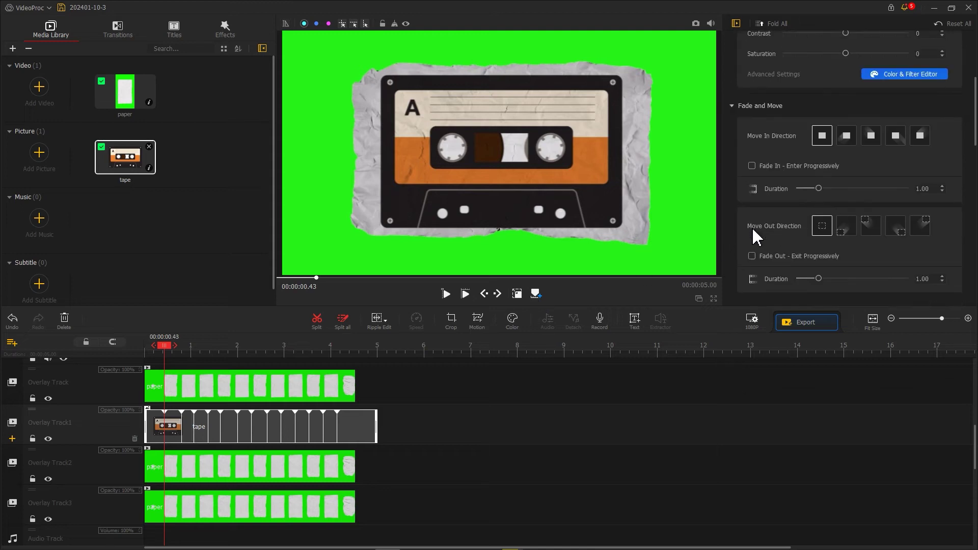
{"action": "left_click", "coordinate": [751, 165]}
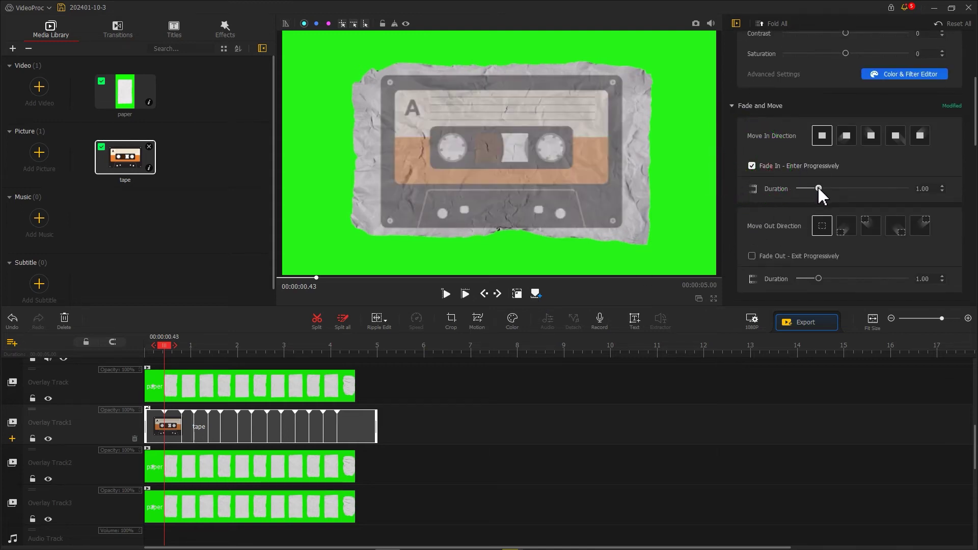
{"action": "left_click_drag", "start_coordinate": [819, 188], "coordinate": [810, 195]}
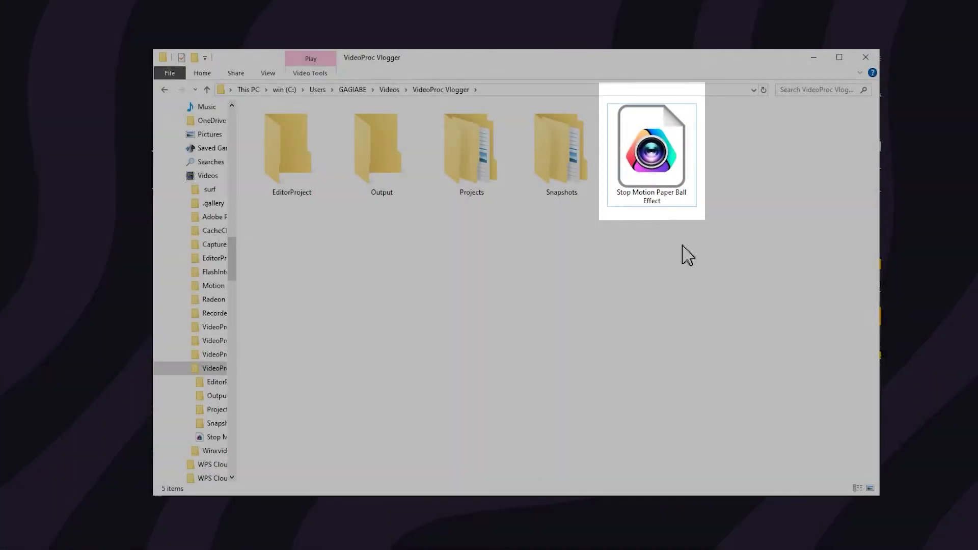
Open the Stop Motion Paper Ball Effect folder and move A.png into it
{"action": "left_click", "coordinate": [662, 163]}
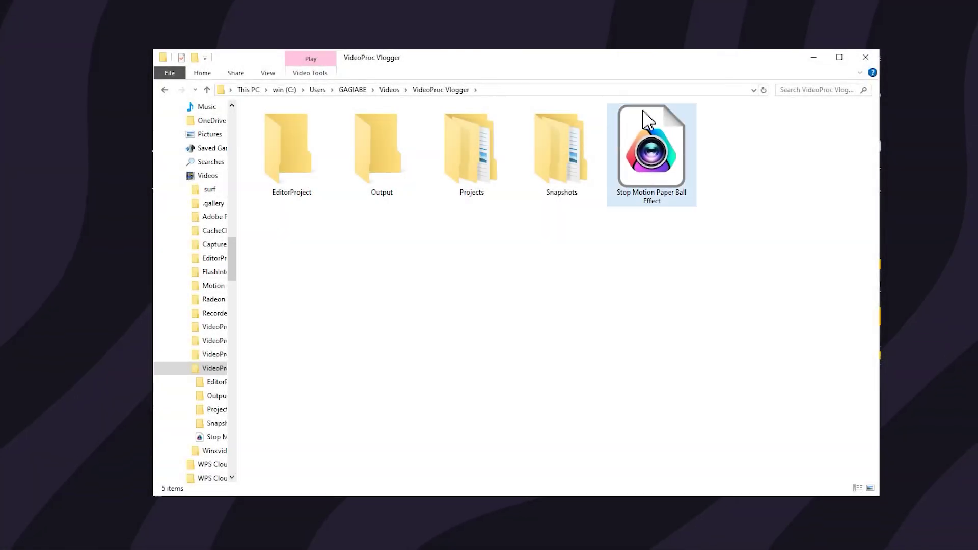
{"action": "double_click", "coordinate": [671, 159]}
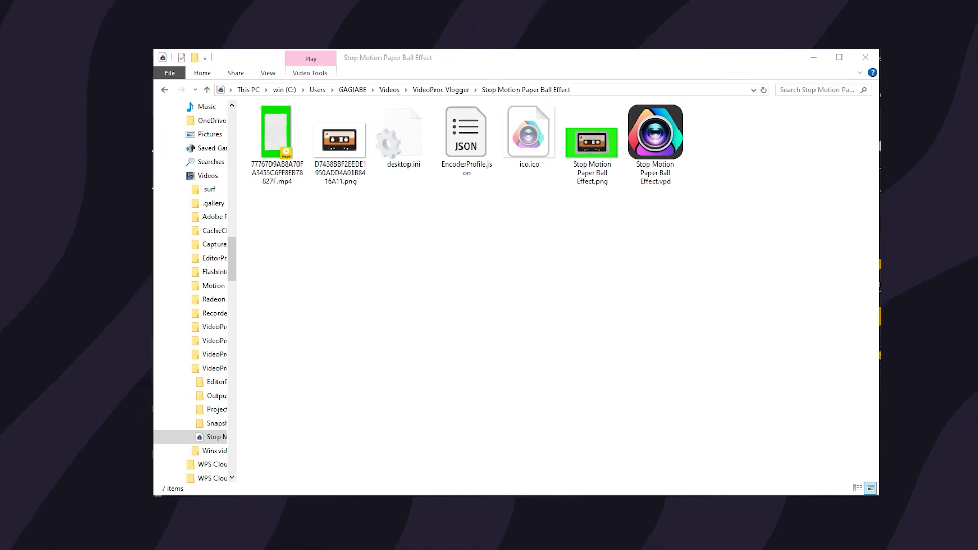
{"action": "left_click_drag", "start_coordinate": [977, 286], "coordinate": [606, 305]}
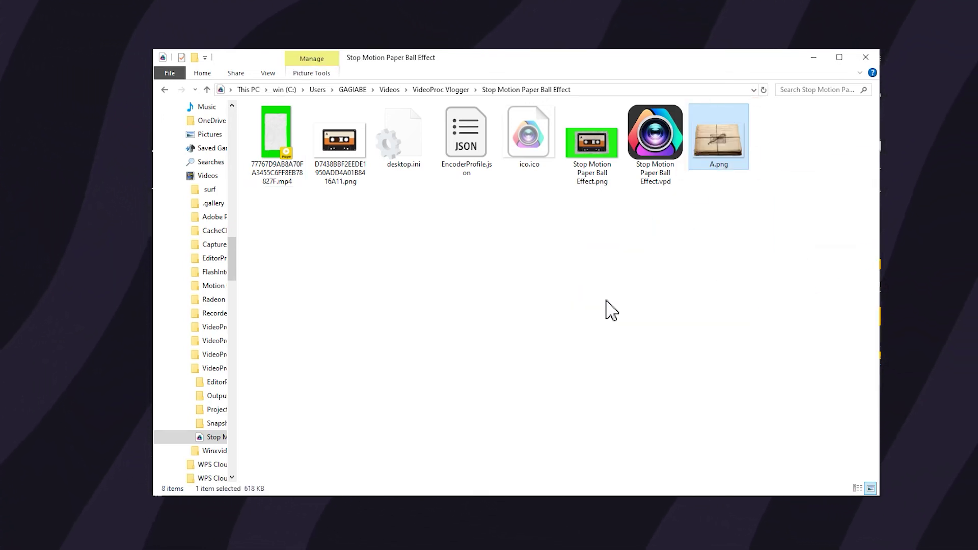
Rename the tape picture to 1.png, cutting its original long name to the clipboard
{"action": "left_click", "coordinate": [344, 169]}
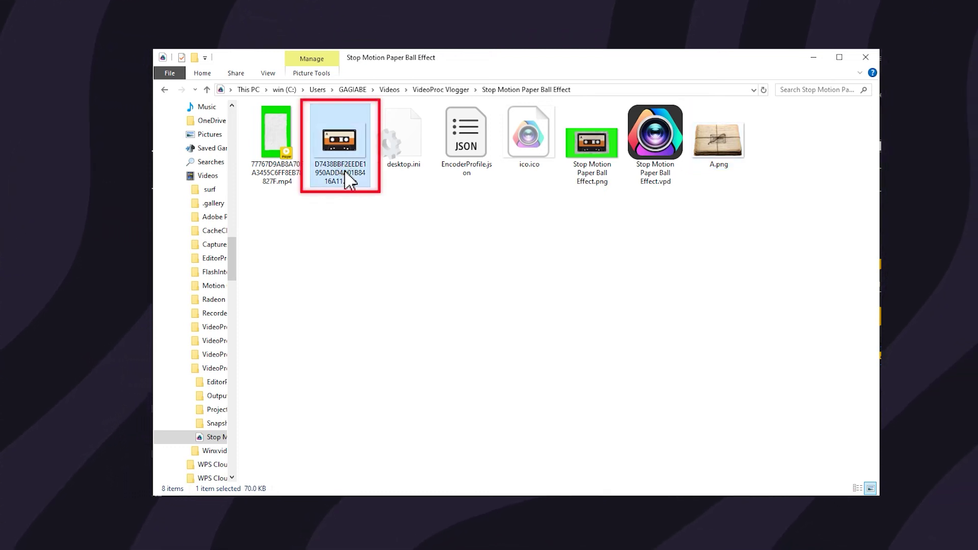
{"action": "right_click", "coordinate": [344, 170]}
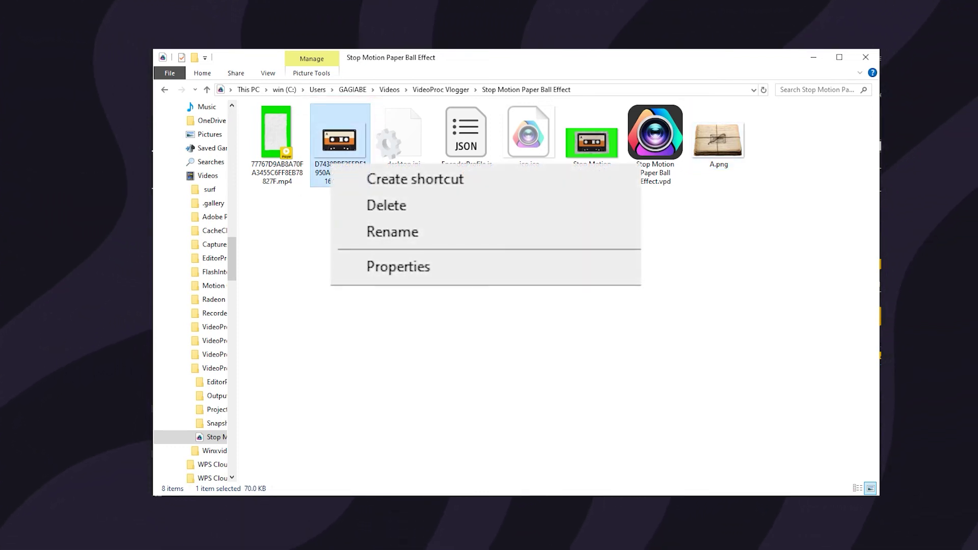
{"action": "left_click", "coordinate": [428, 232]}
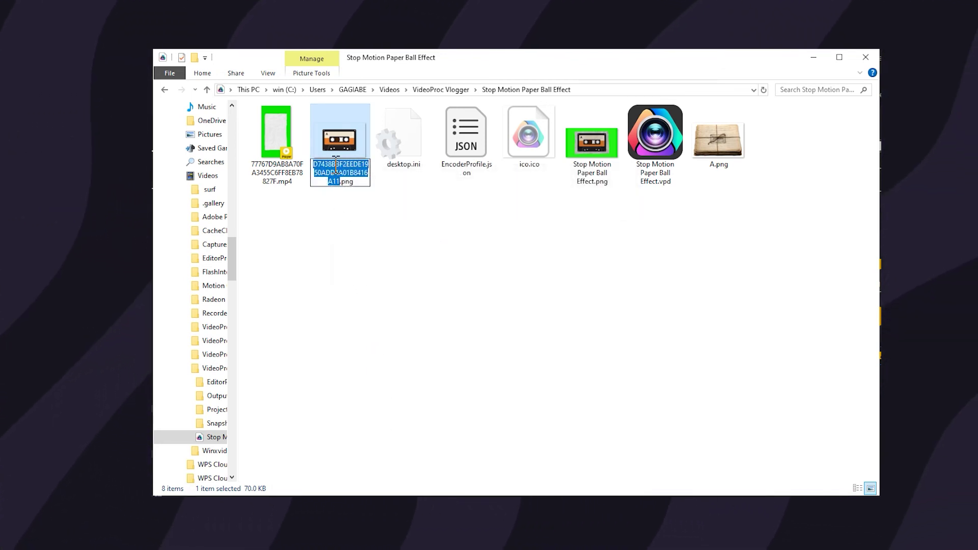
{"action": "right_click", "coordinate": [334, 166]}
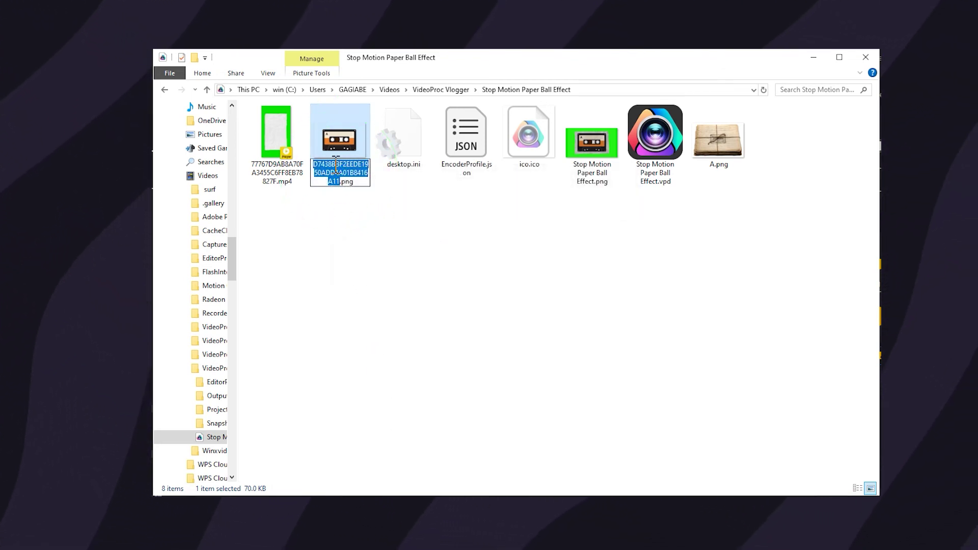
{"action": "left_click", "coordinate": [356, 188]}
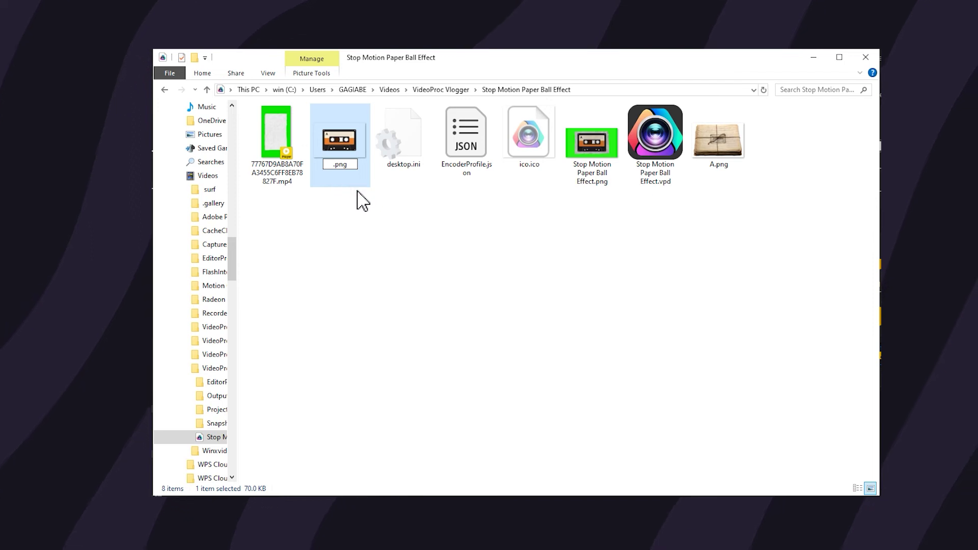
{"action": "type", "text": "1"}
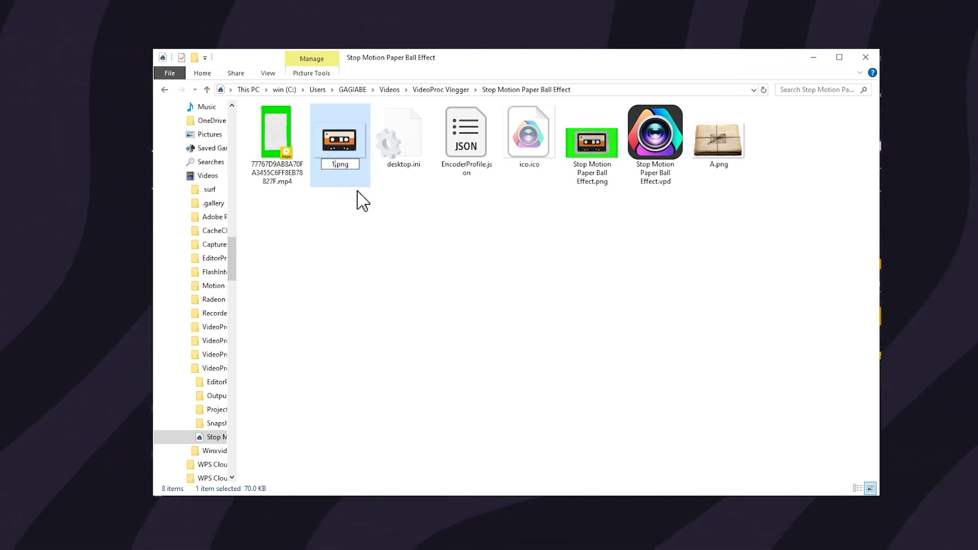
{"action": "key", "text": "Return"}
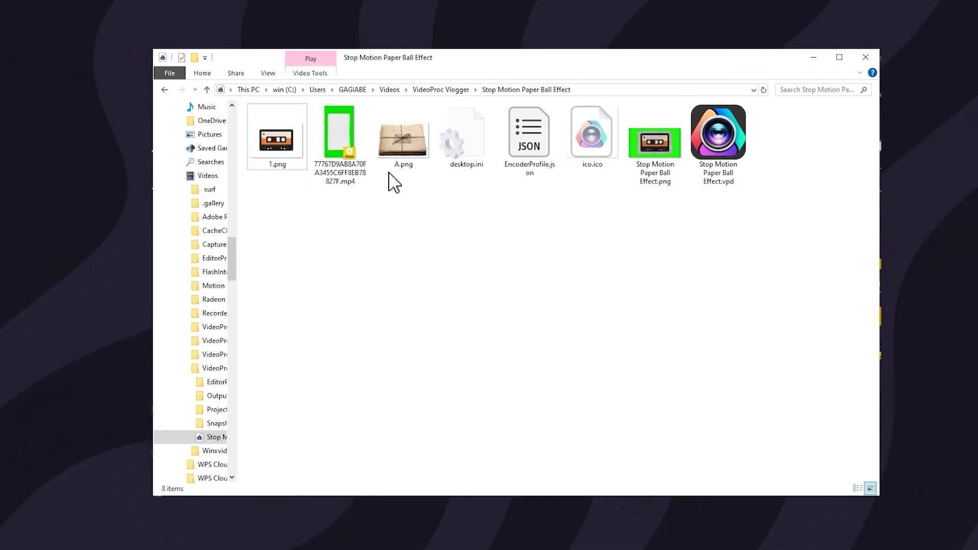
Rename A.png to D7438BBF2EEDE1950ADD4A01B8416A11.png and open the project file
{"action": "left_click", "coordinate": [400, 165]}
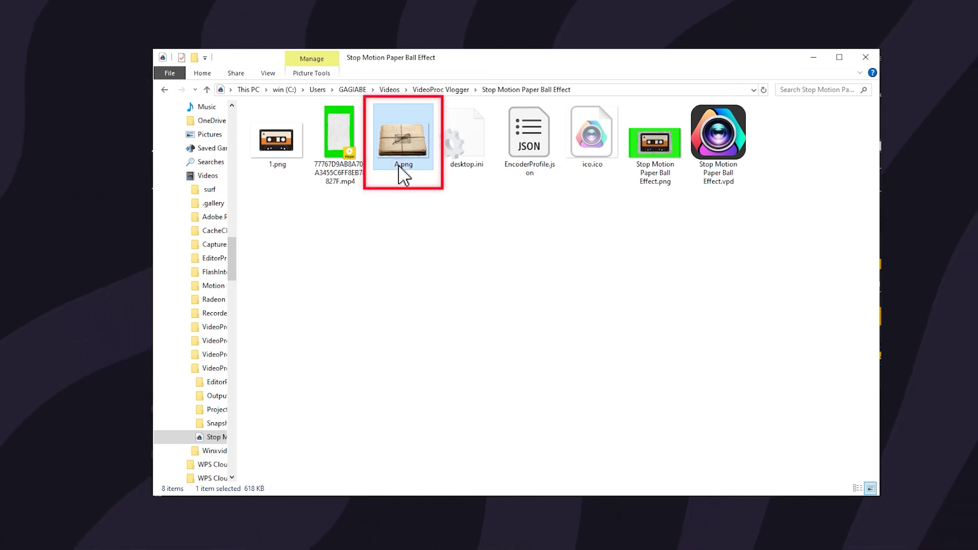
{"action": "left_click", "coordinate": [398, 164]}
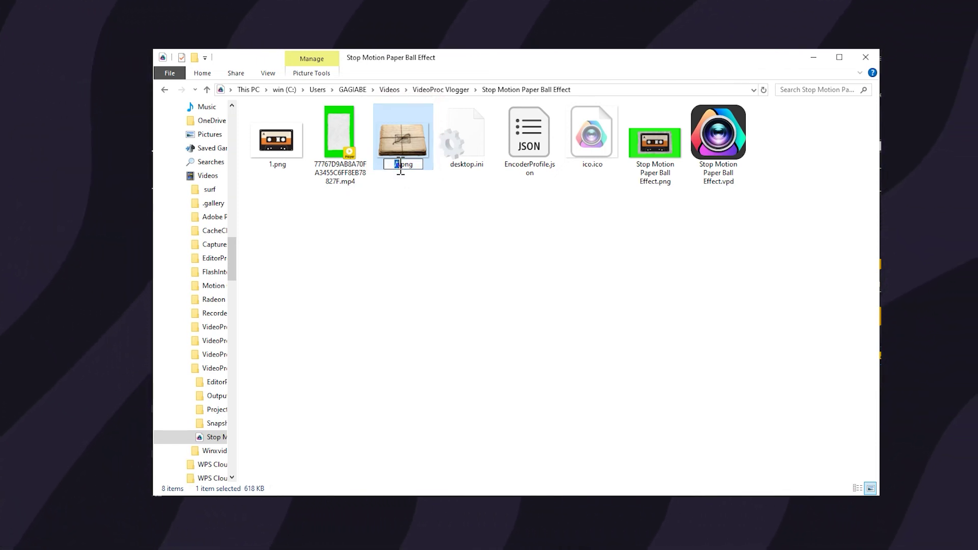
{"action": "right_click", "coordinate": [399, 166]}
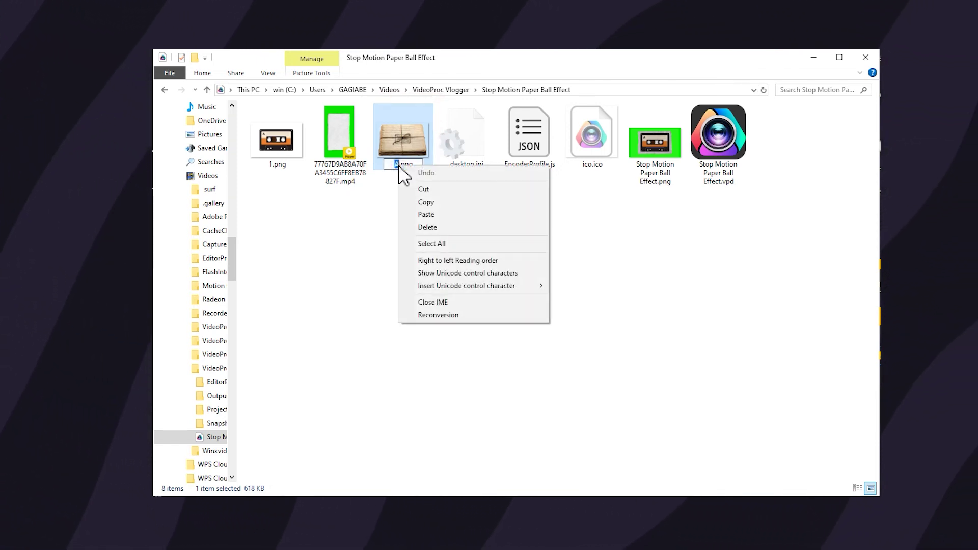
{"action": "left_click", "coordinate": [442, 214]}
{"action": "left_click", "coordinate": [445, 227]}
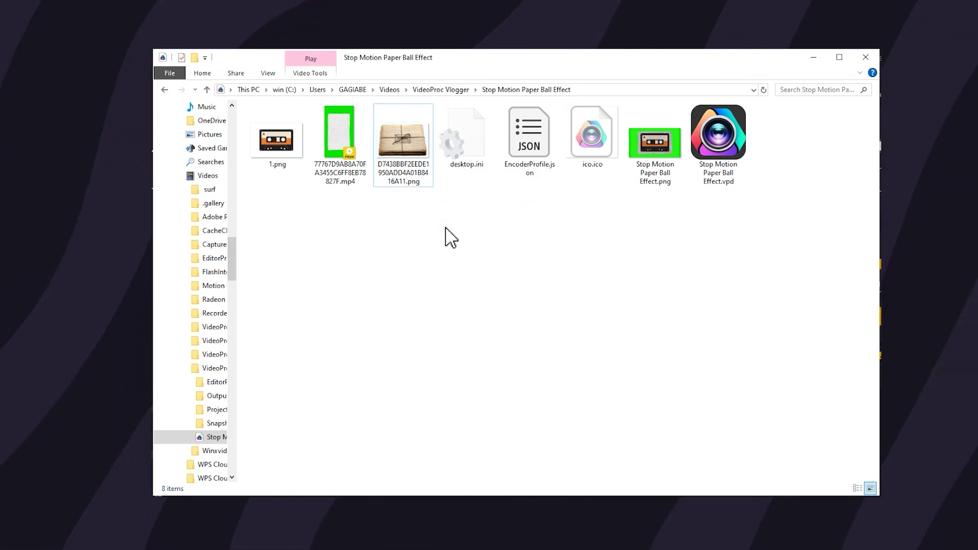
{"action": "double_click", "coordinate": [715, 168]}
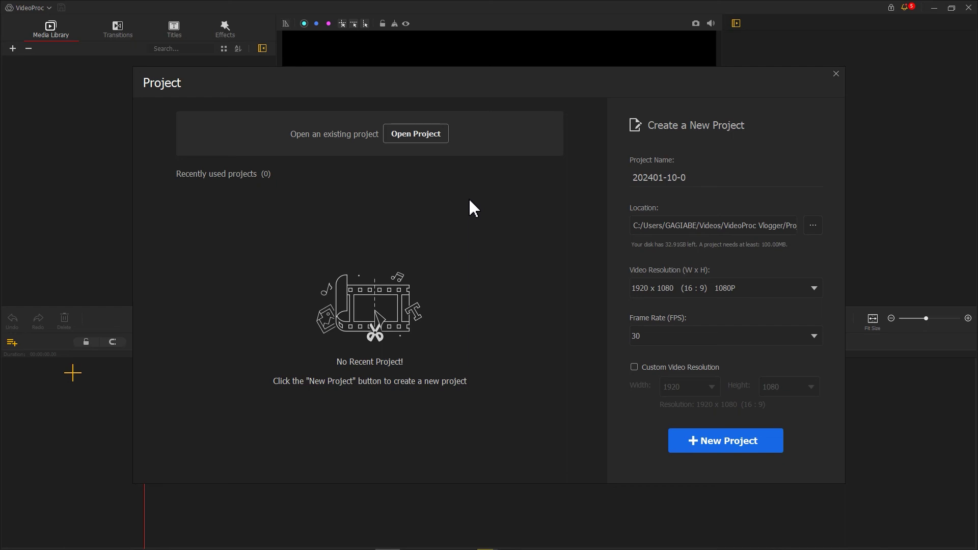
Load the Stop Motion Paper Ball Effect project and zoom the timeline in on its short clips
{"action": "left_click", "coordinate": [419, 138]}
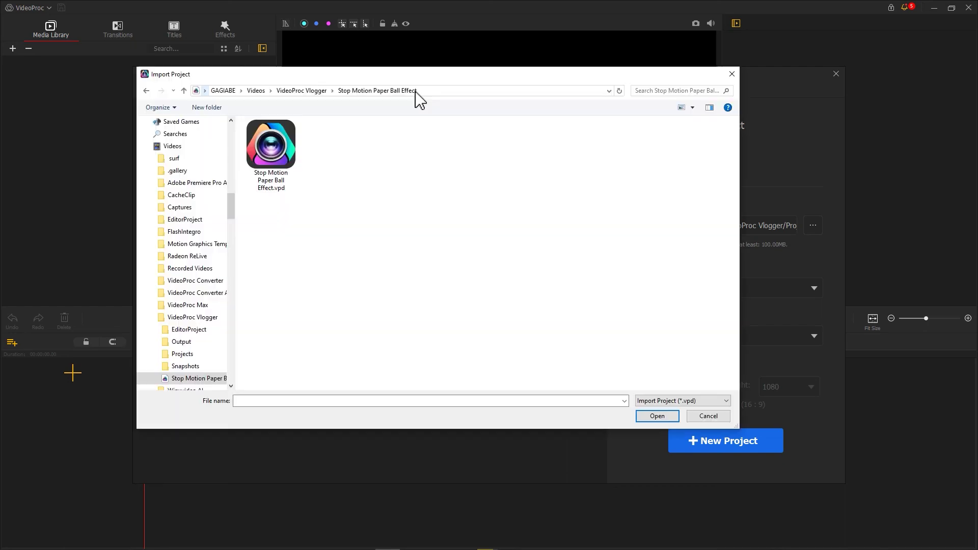
{"action": "double_click", "coordinate": [268, 162]}
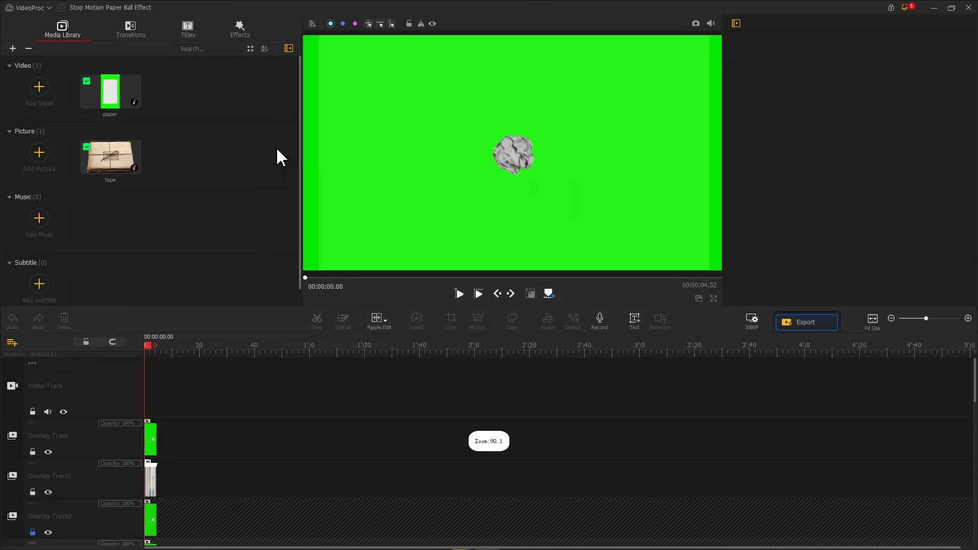
{"action": "left_click_drag", "start_coordinate": [208, 353], "coordinate": [472, 342]}
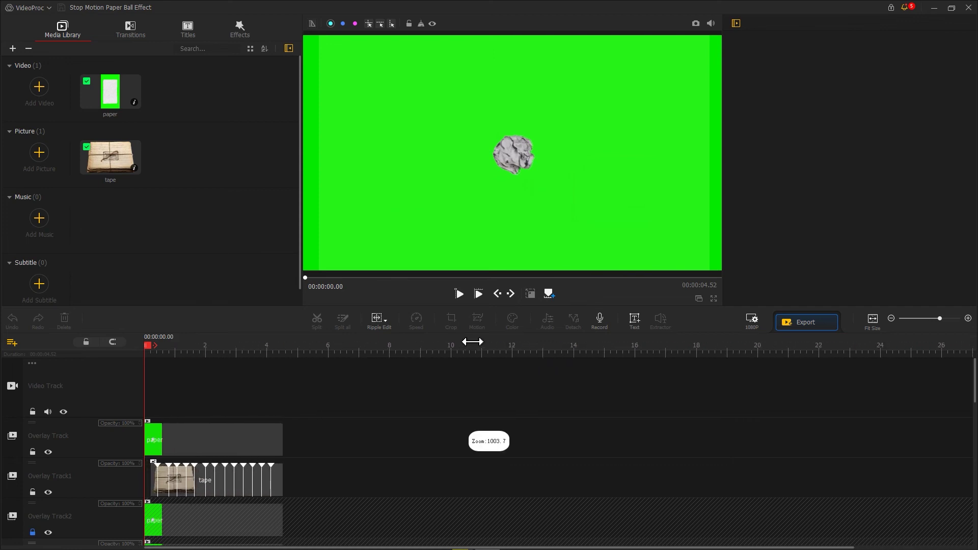
{"action": "scroll", "coordinate": [200, 386], "scroll_direction": "down", "scroll_amount": 3}
Shrink the tied paper bundle picture on the tape clip to sit inside the paper, then preview the animation
{"action": "left_click", "coordinate": [163, 410]}
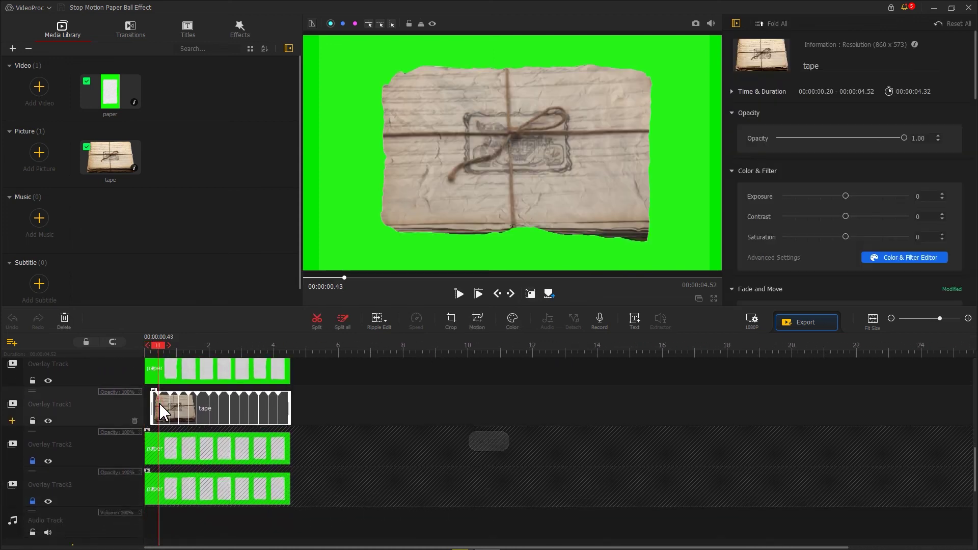
{"action": "left_click", "coordinate": [511, 178]}
{"action": "left_click_drag", "start_coordinate": [305, 270], "coordinate": [502, 168]}
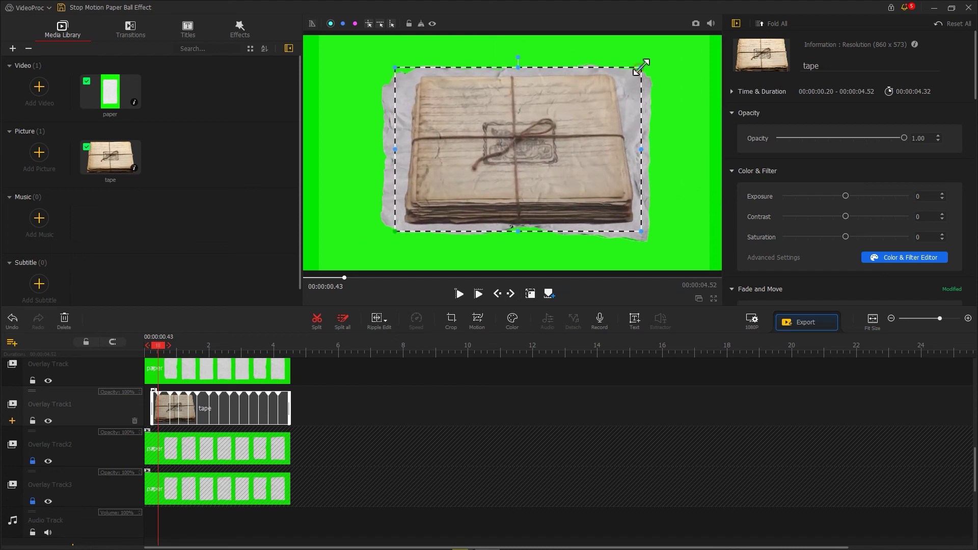
{"action": "left_click", "coordinate": [459, 294]}
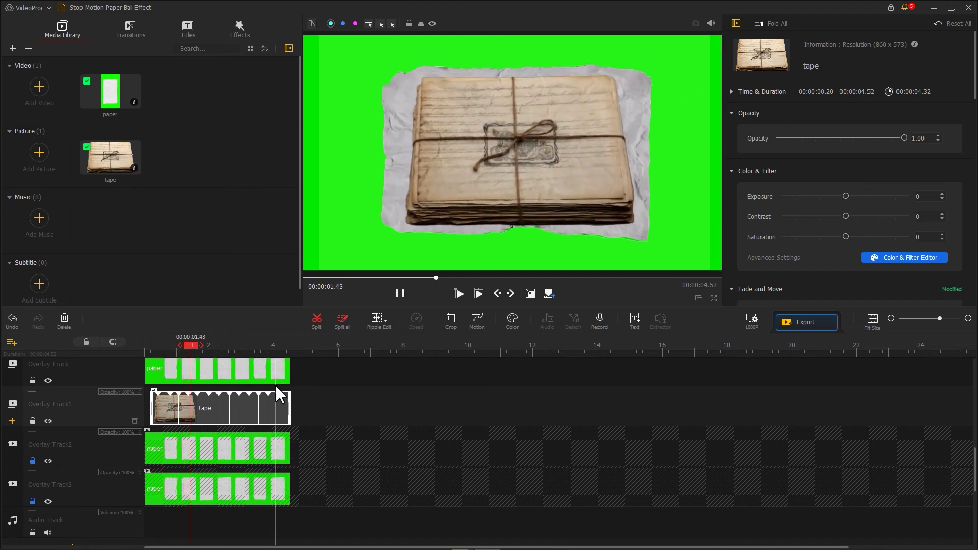